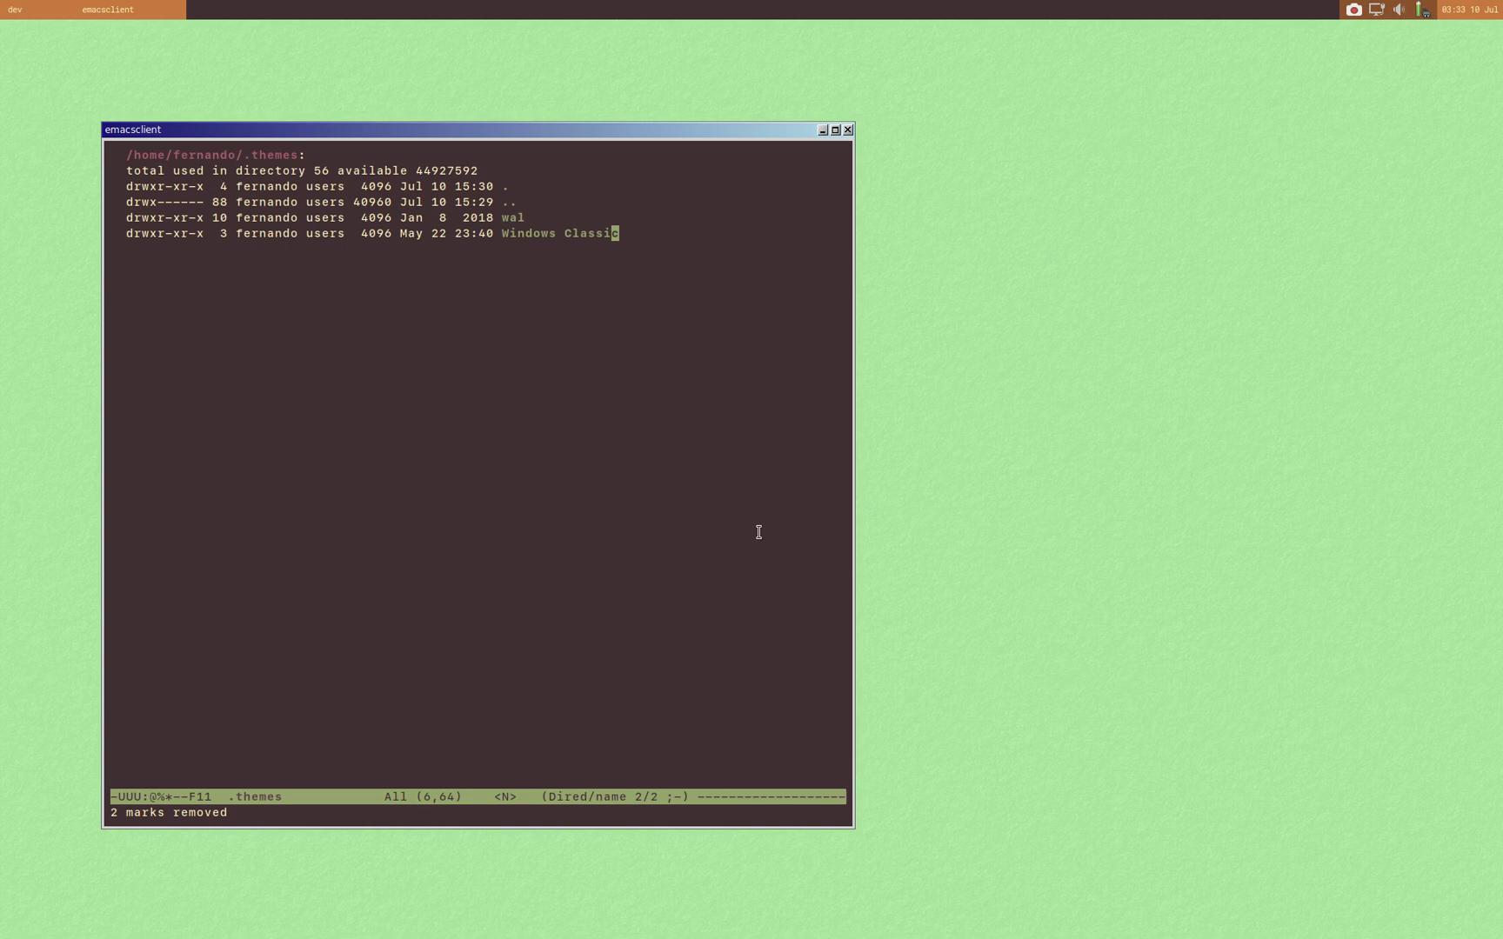
Resize and reposition the Emacs window showing .themes, then open a file manager on the home folder.
left_click_drag(768, 645, 714, 518)
left_click_drag(781, 559, 852, 654)
left_click_drag(732, 527, 607, 526)
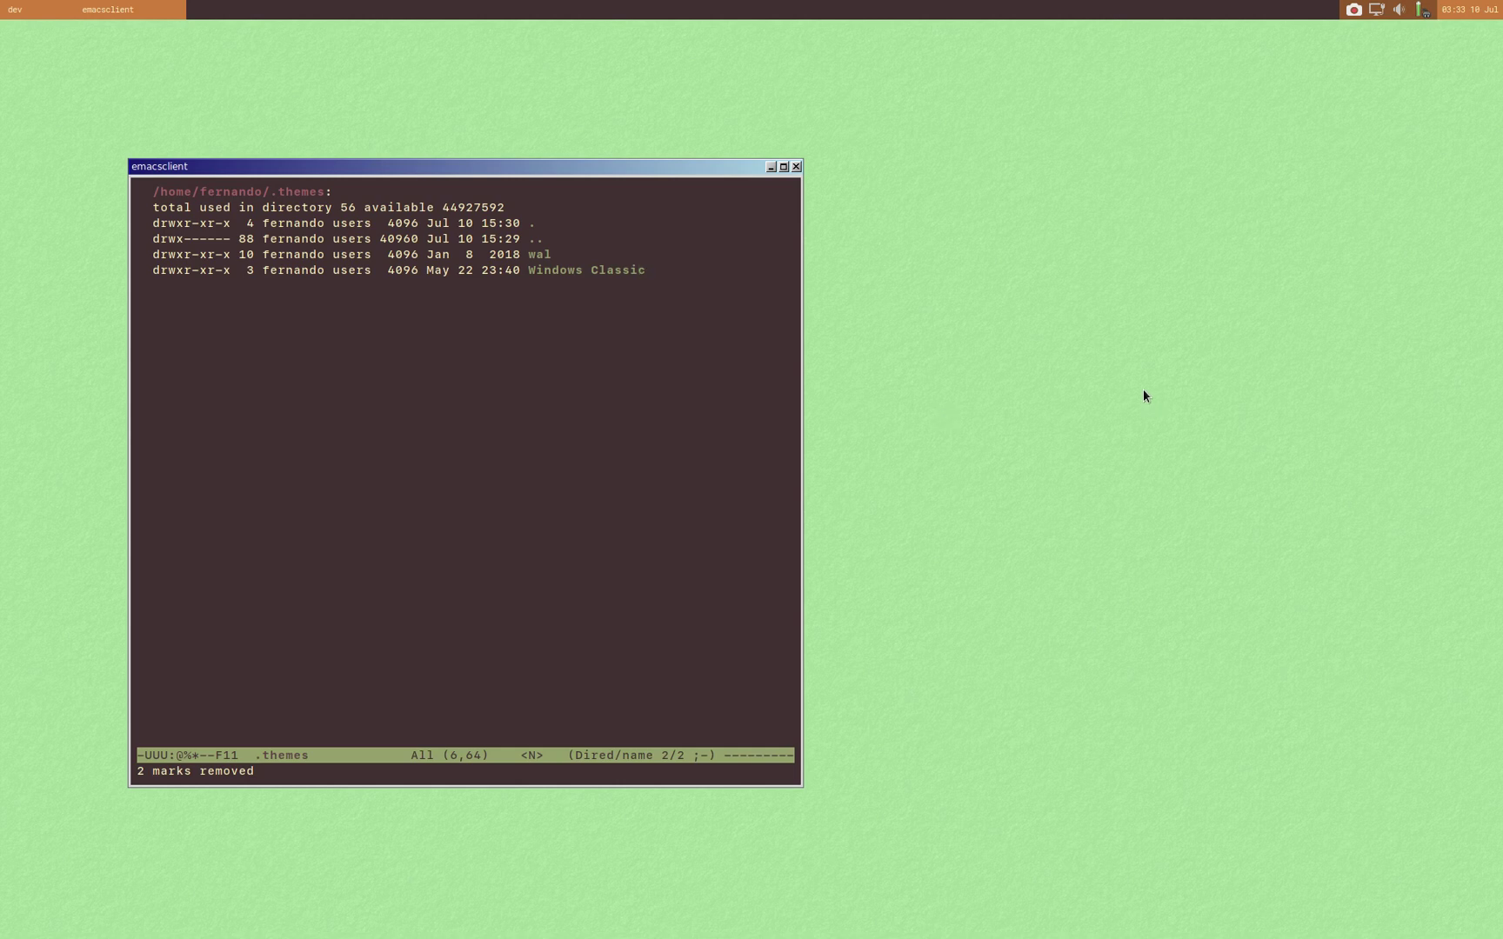
key("super+e")
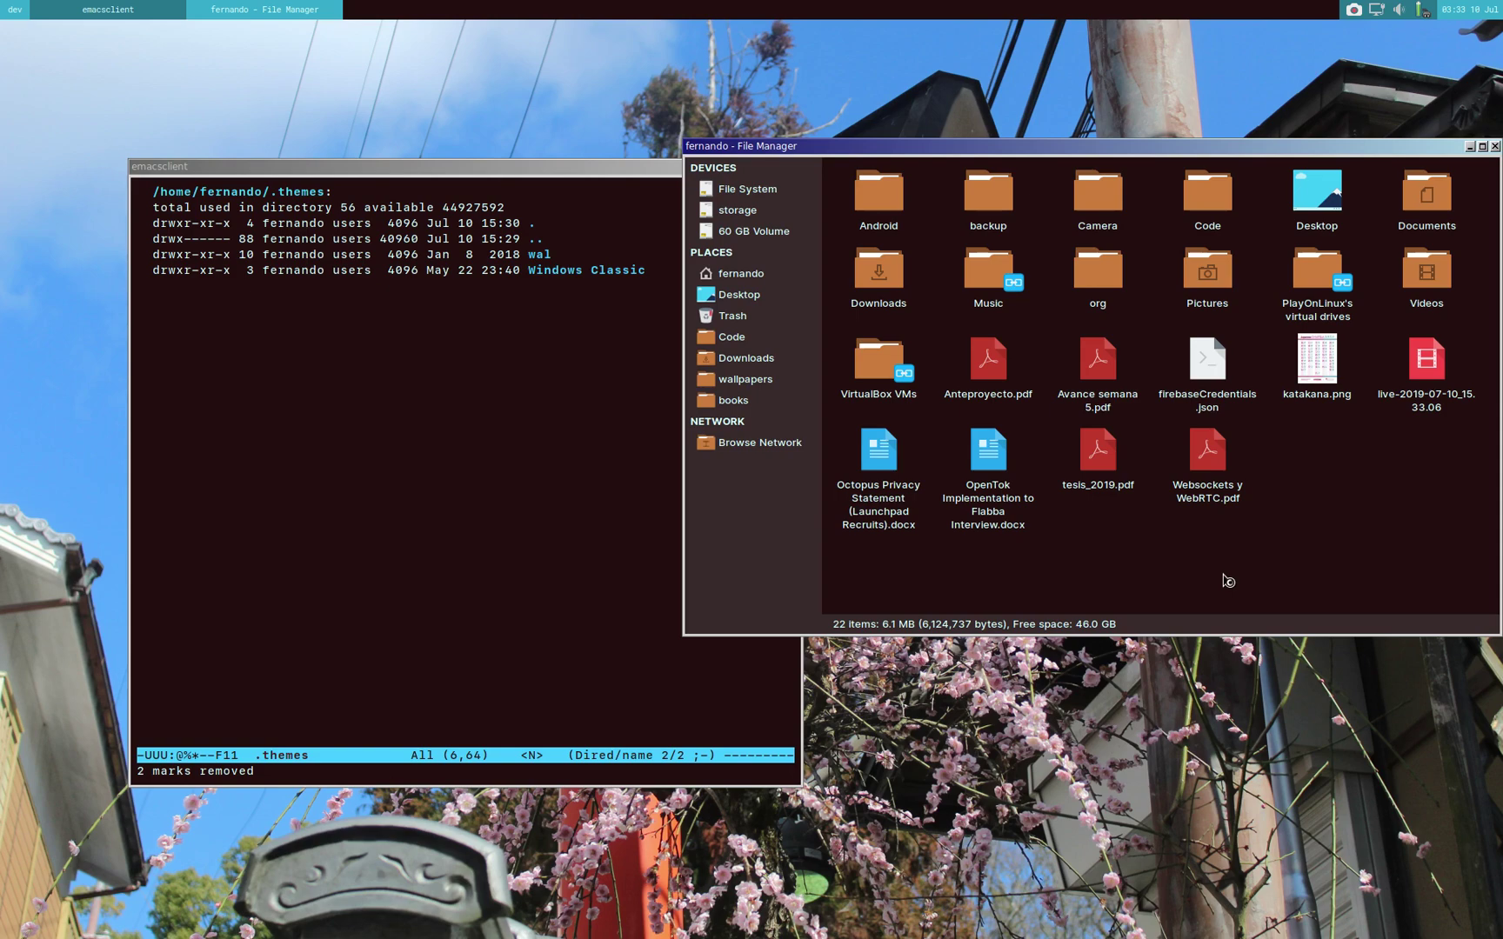
Reopen the file manager in sakura.jpg colours, switch the theme back to green.png, and close it.
left_click_drag(1209, 633, 1075, 399)
key("super+q")
key("super+e")
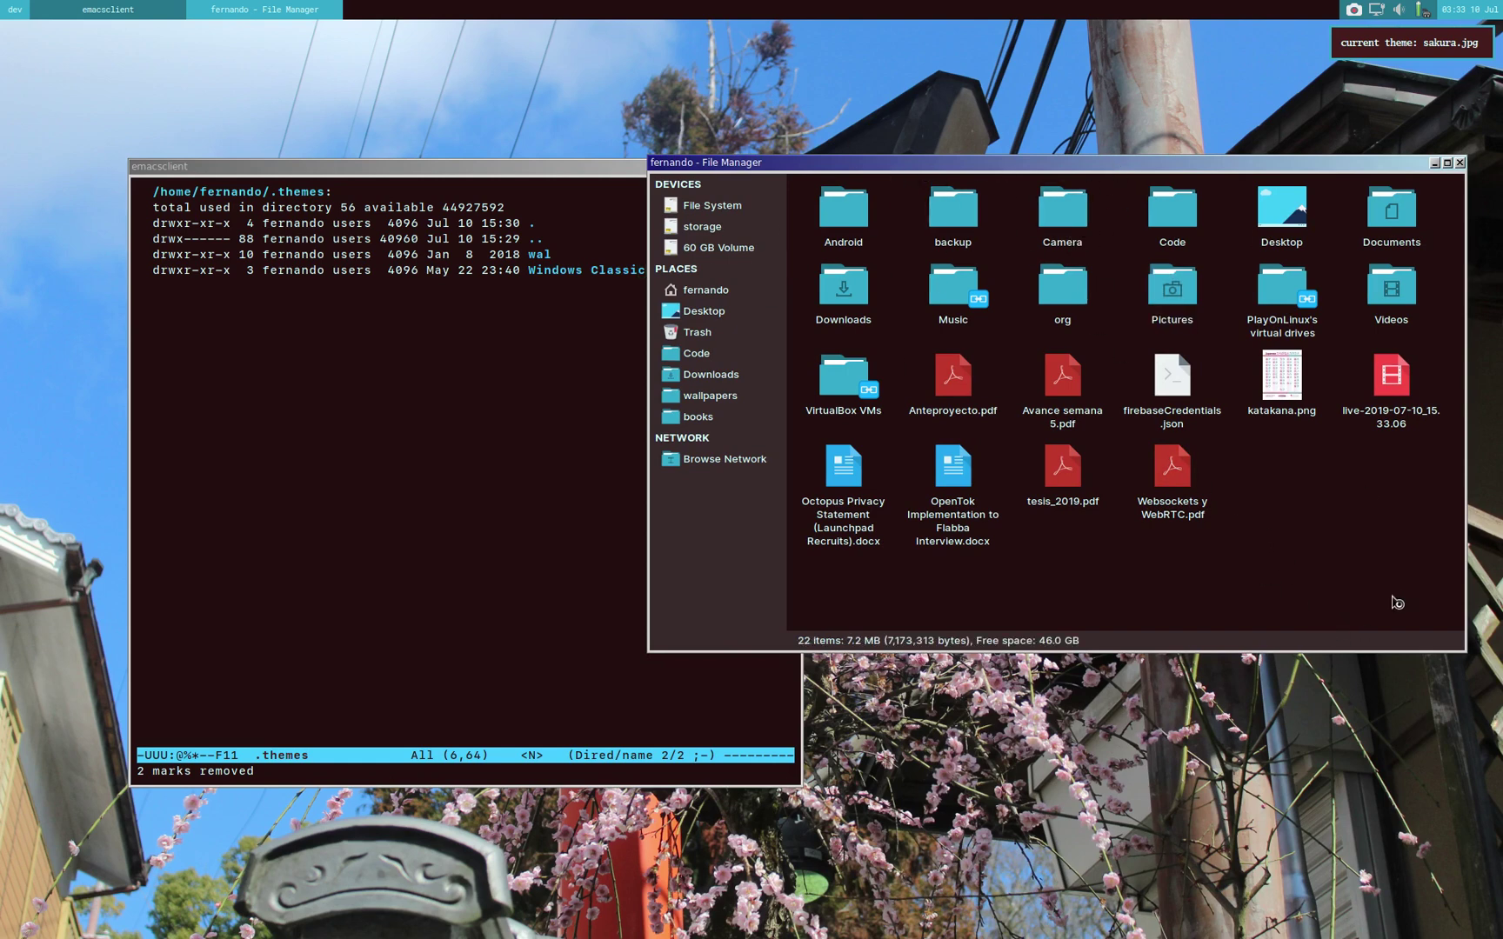
key("super+t")
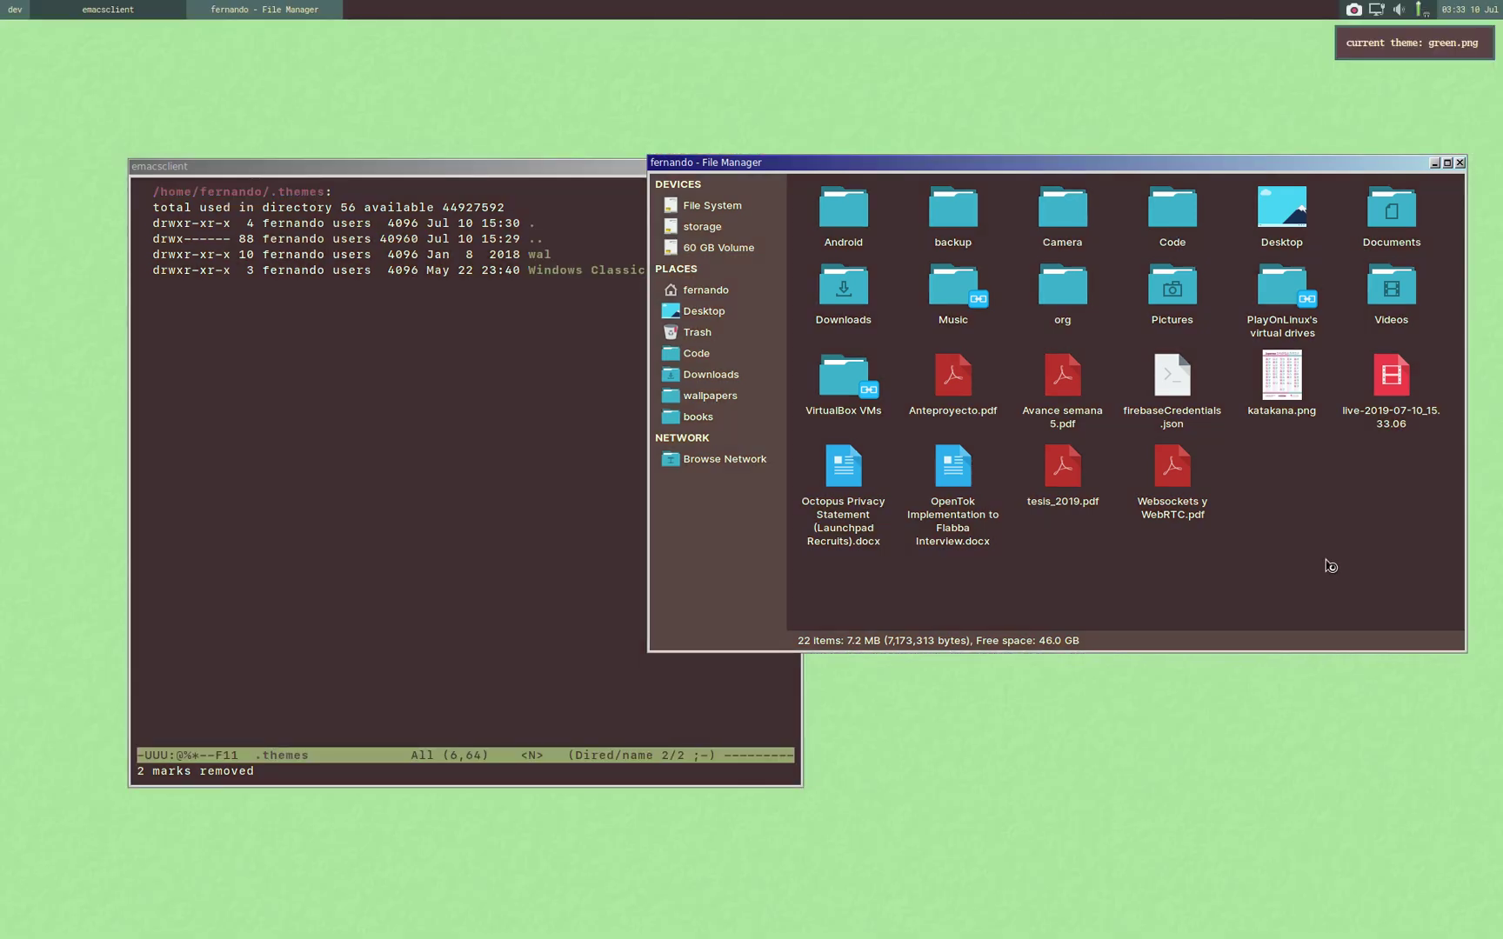
key("super+q")
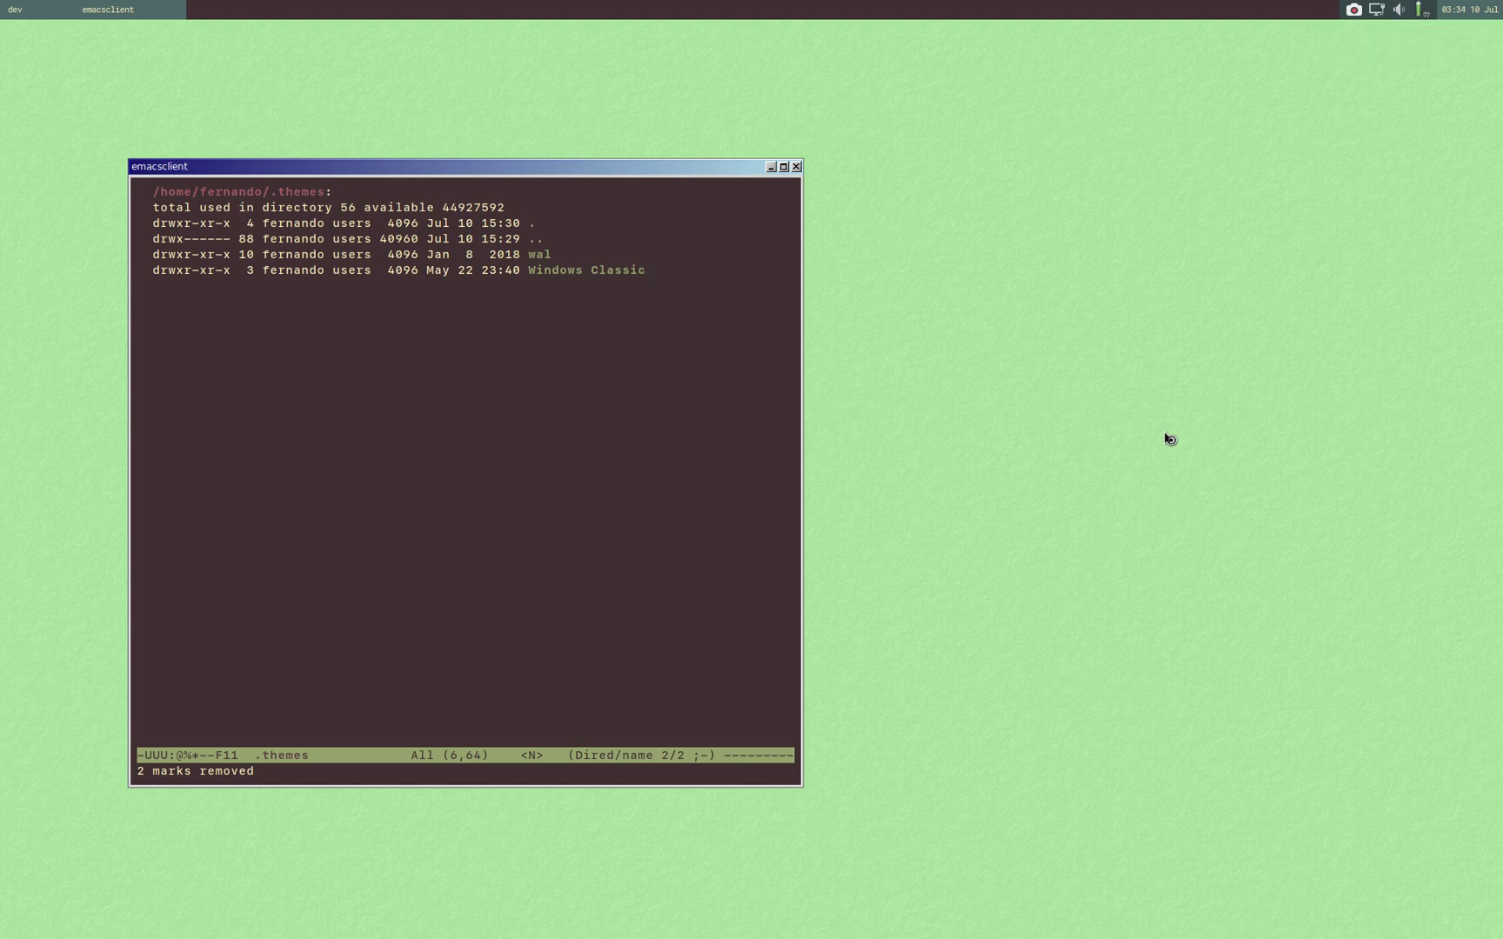
In Dired, recursively copy the Windows Classic theme folder to ~/.themes/window_colors.
key("k")
key("j")
key("C")
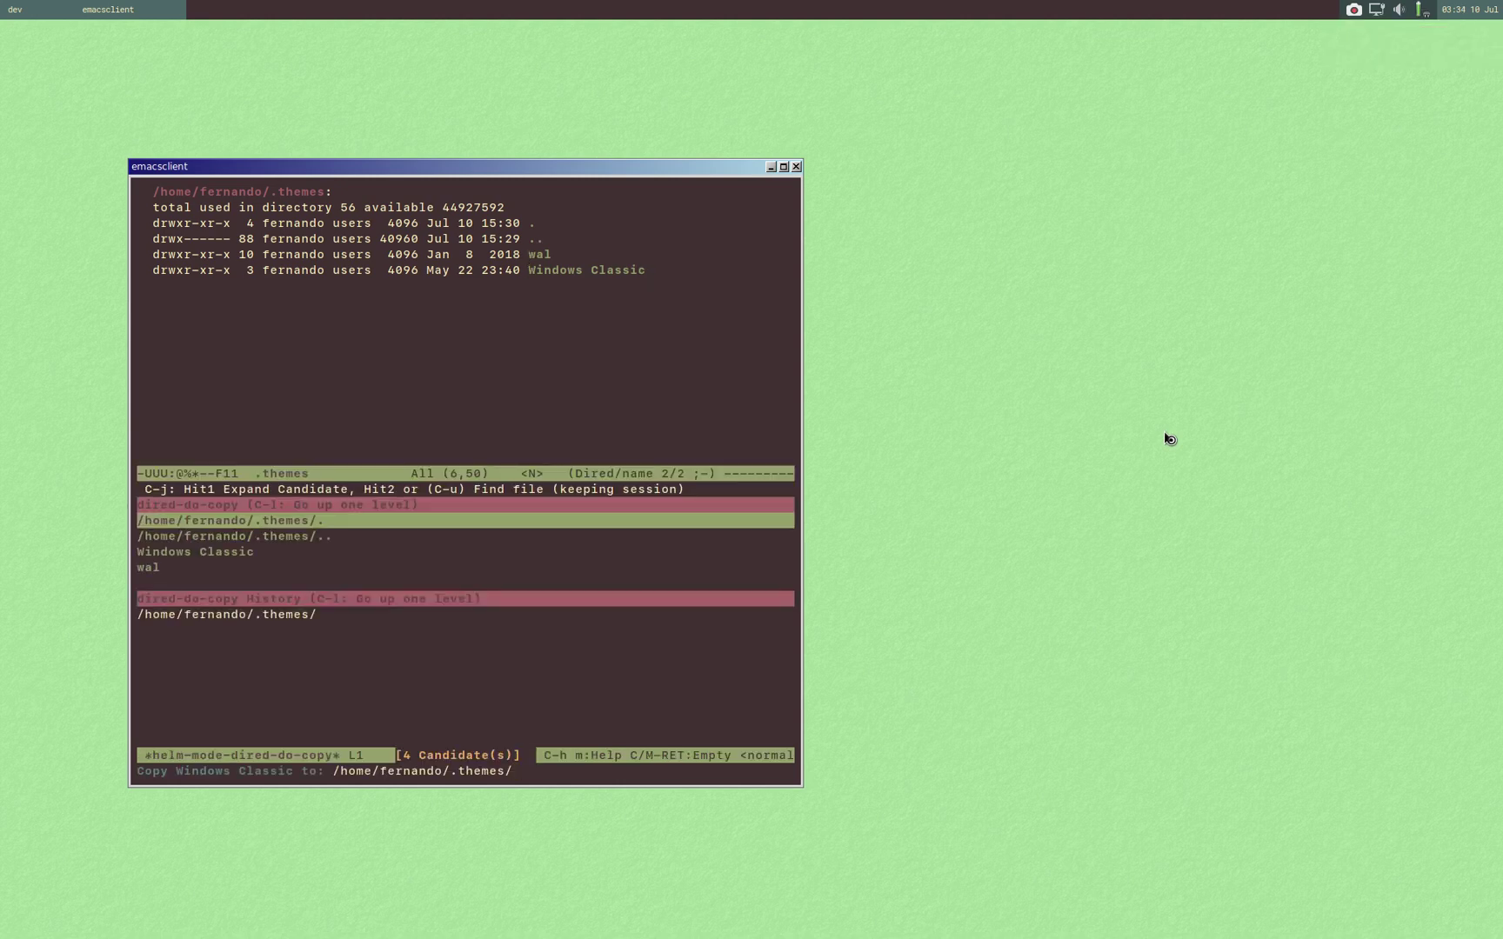
type("window_color")
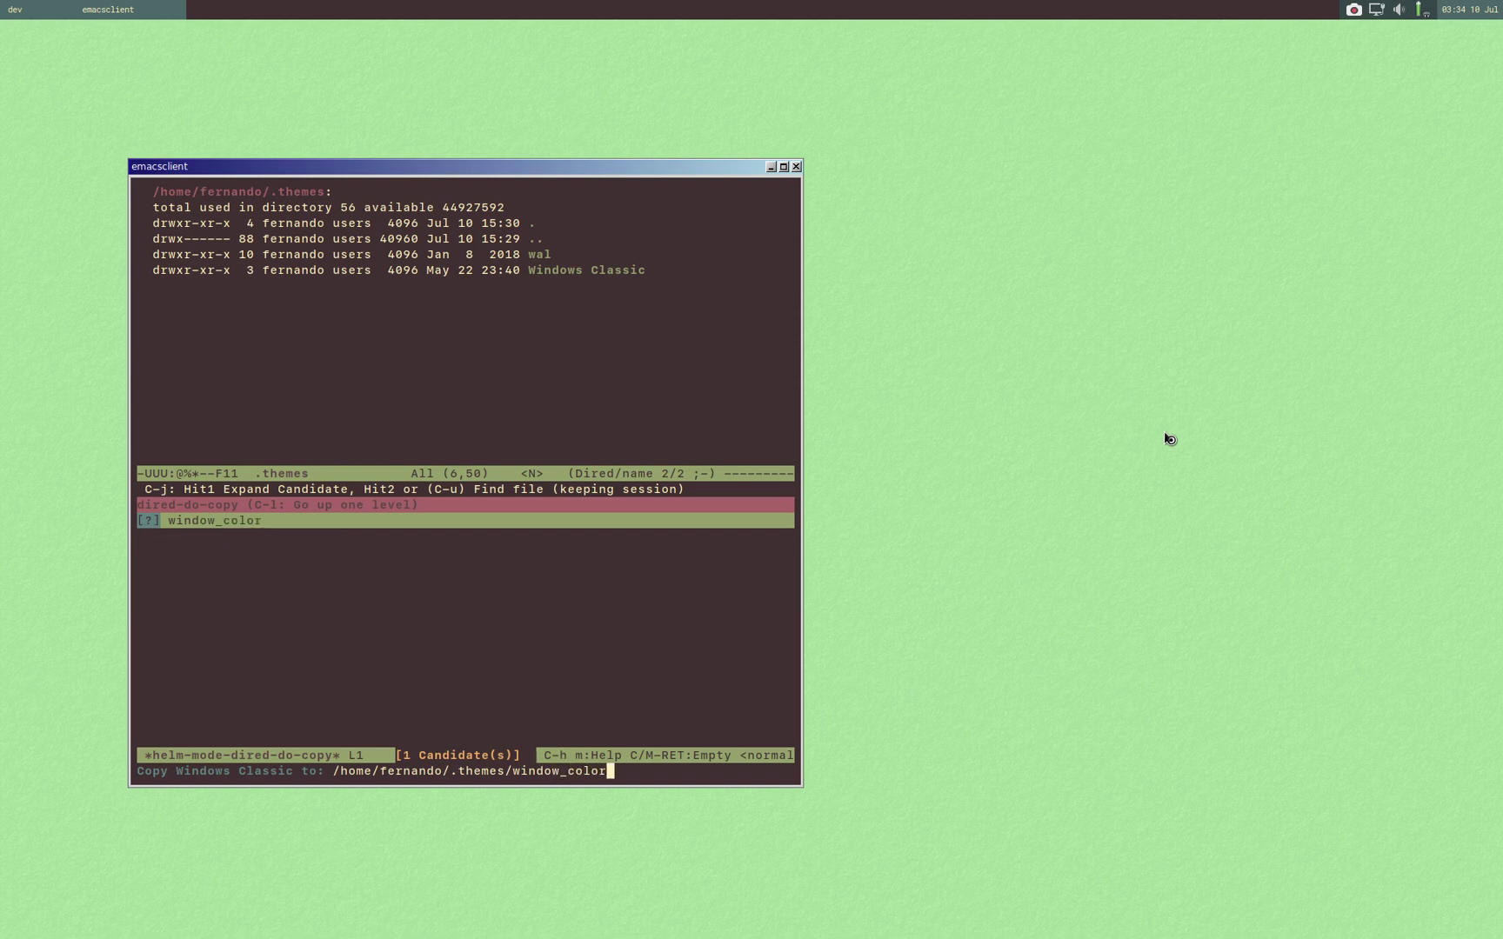
key("Return")
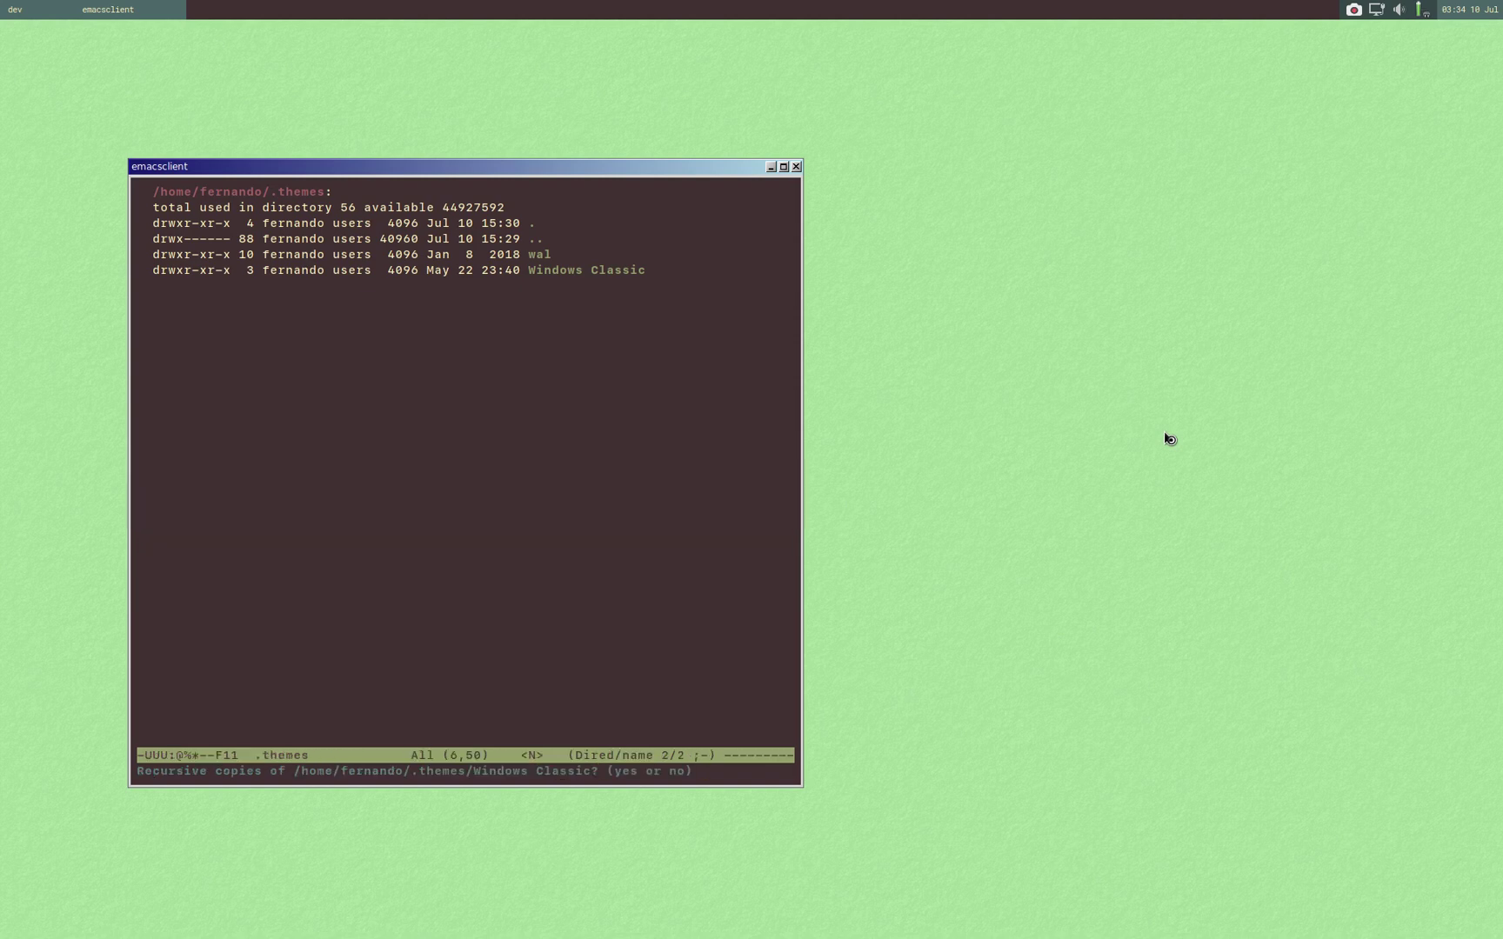
type("yes")
key("Return")
key("Escape")
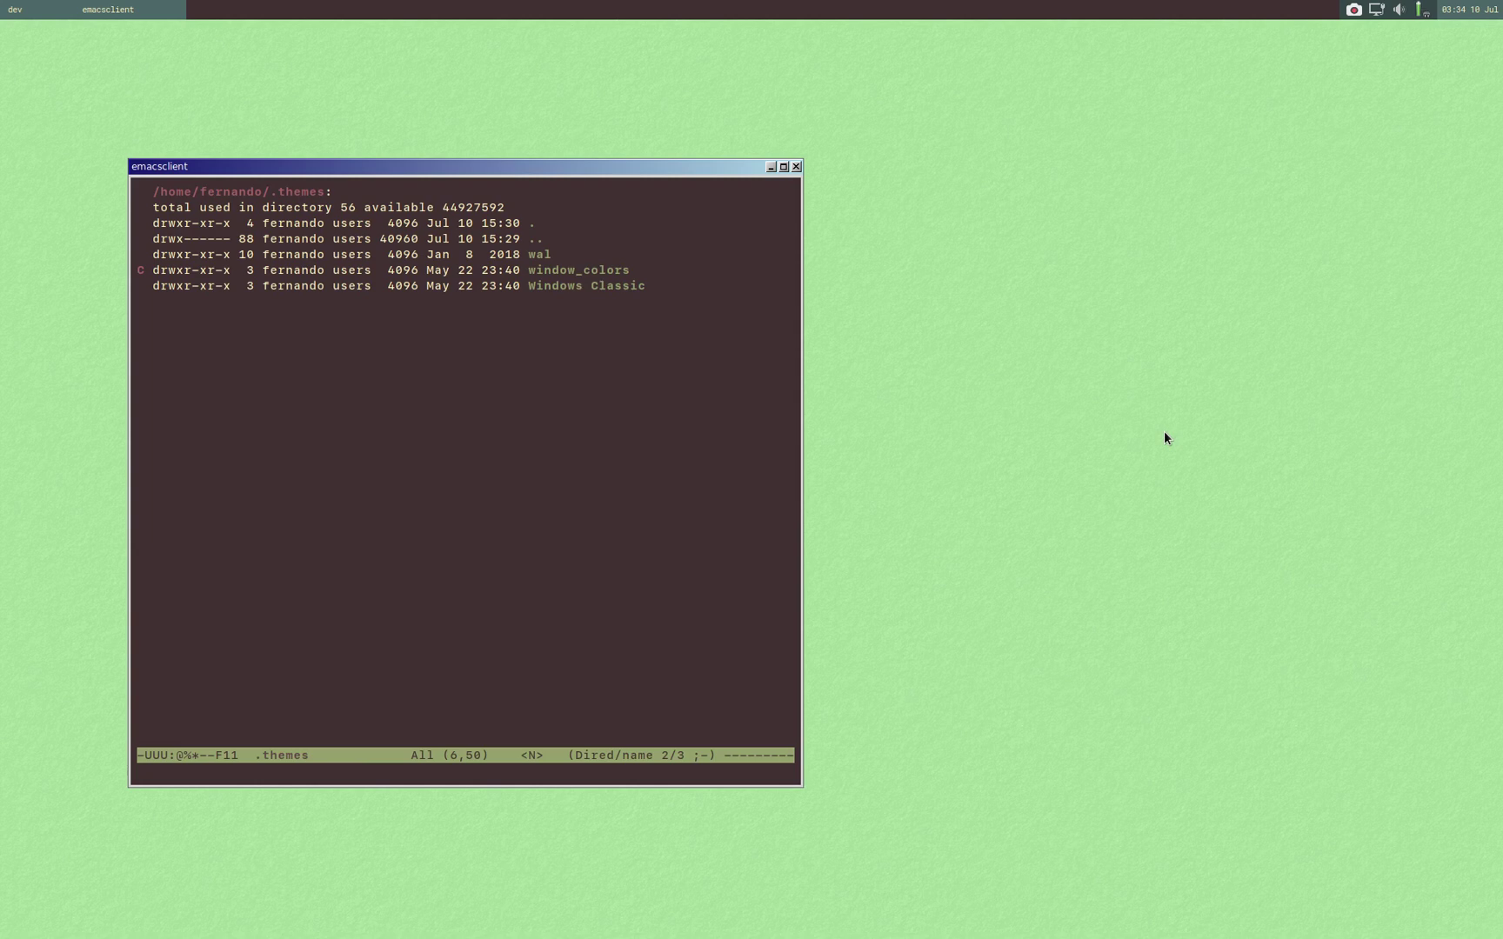
key("alt+F2")
Launch obconf, select the window_colors Openbox theme, and close the configuration manager.
type("obconf")
key("Return")
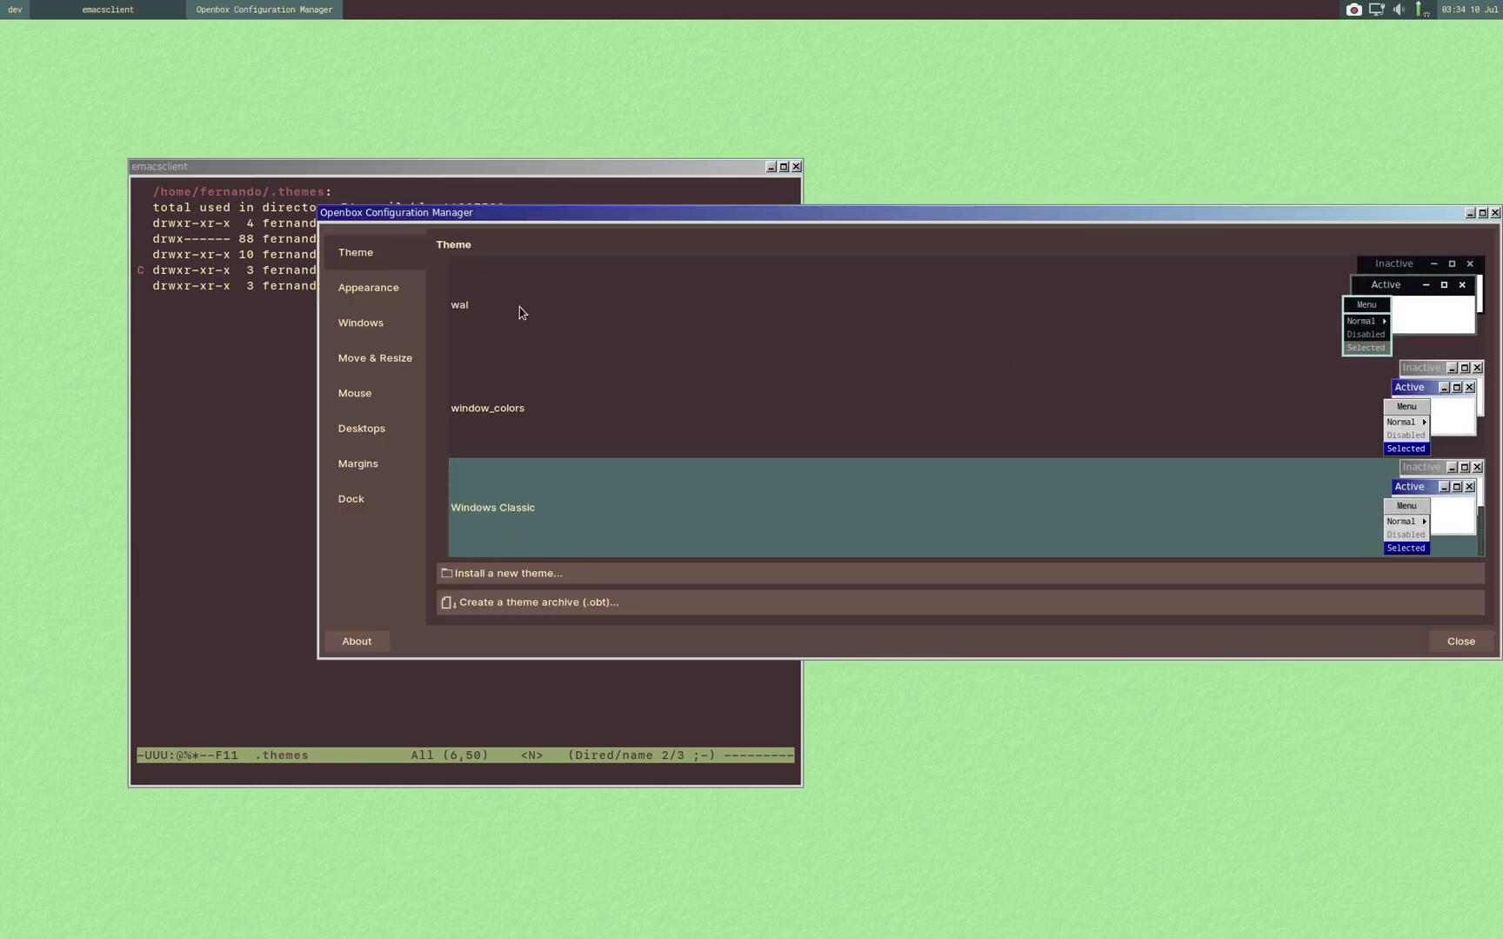
left_click(705, 431)
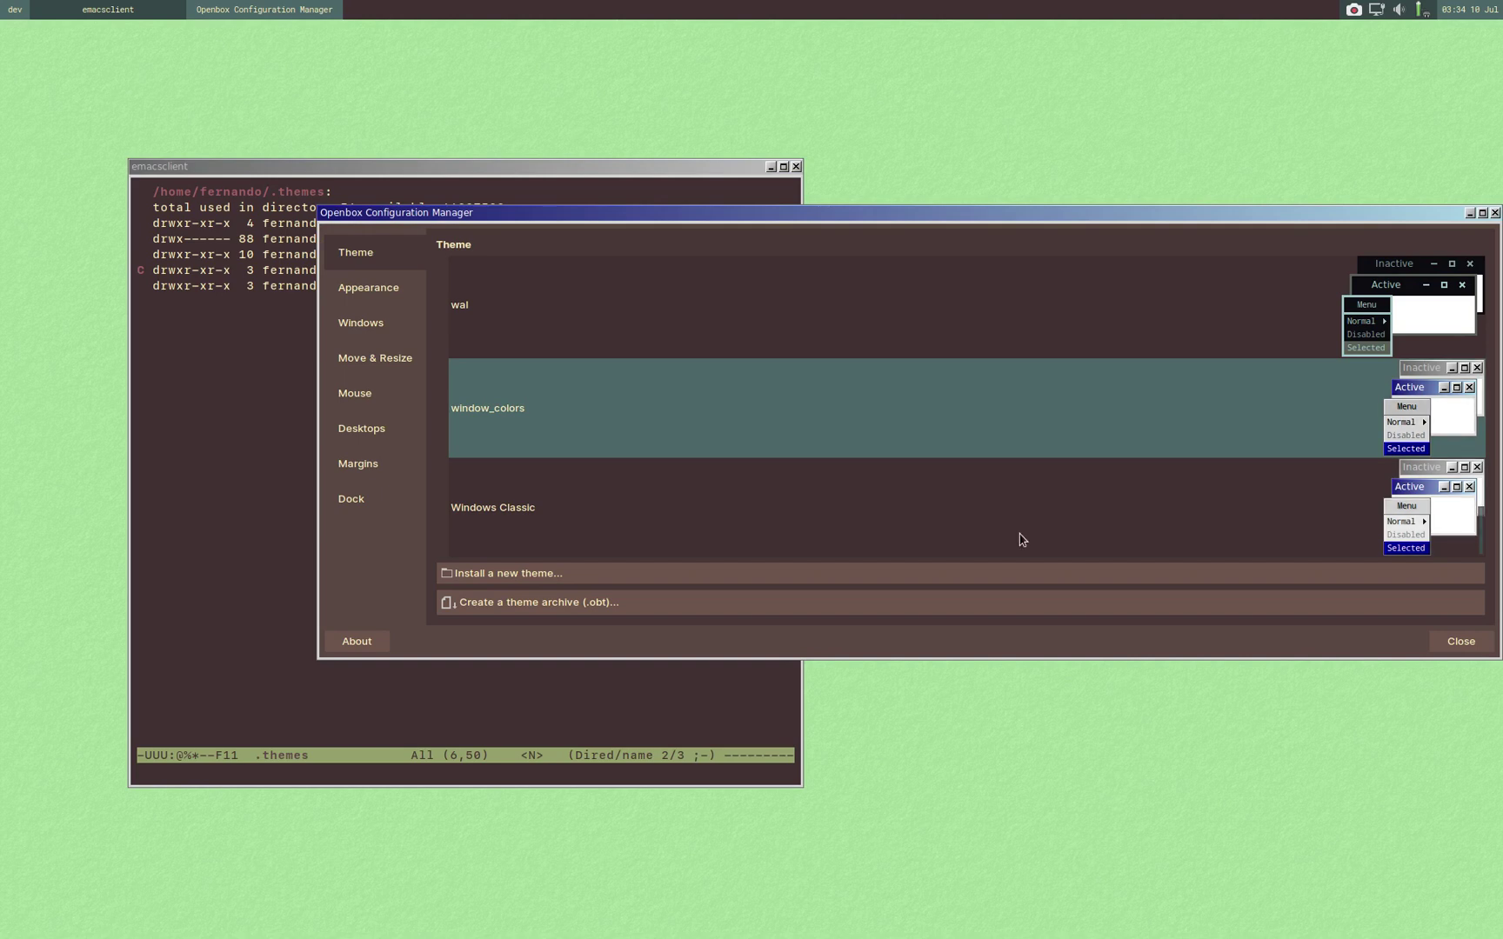
left_click(1455, 645)
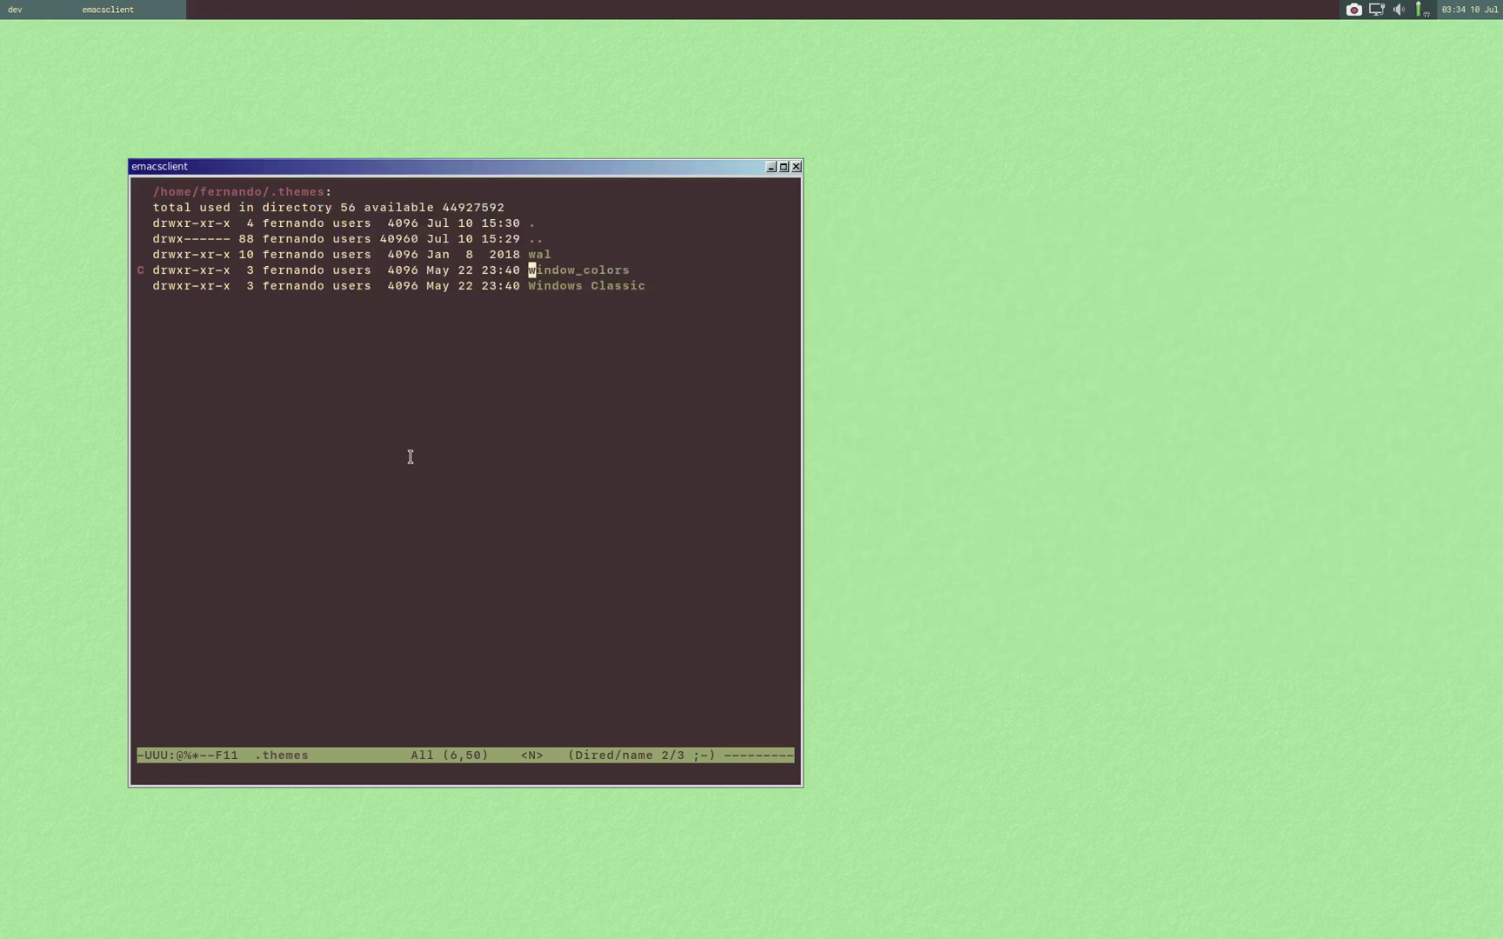
Launch wpgtk with the 'wpg' command and show its Templates list.
key("super+d")
type("wpg")
key("Return")
left_click_drag(406, 514, 1127, 569)
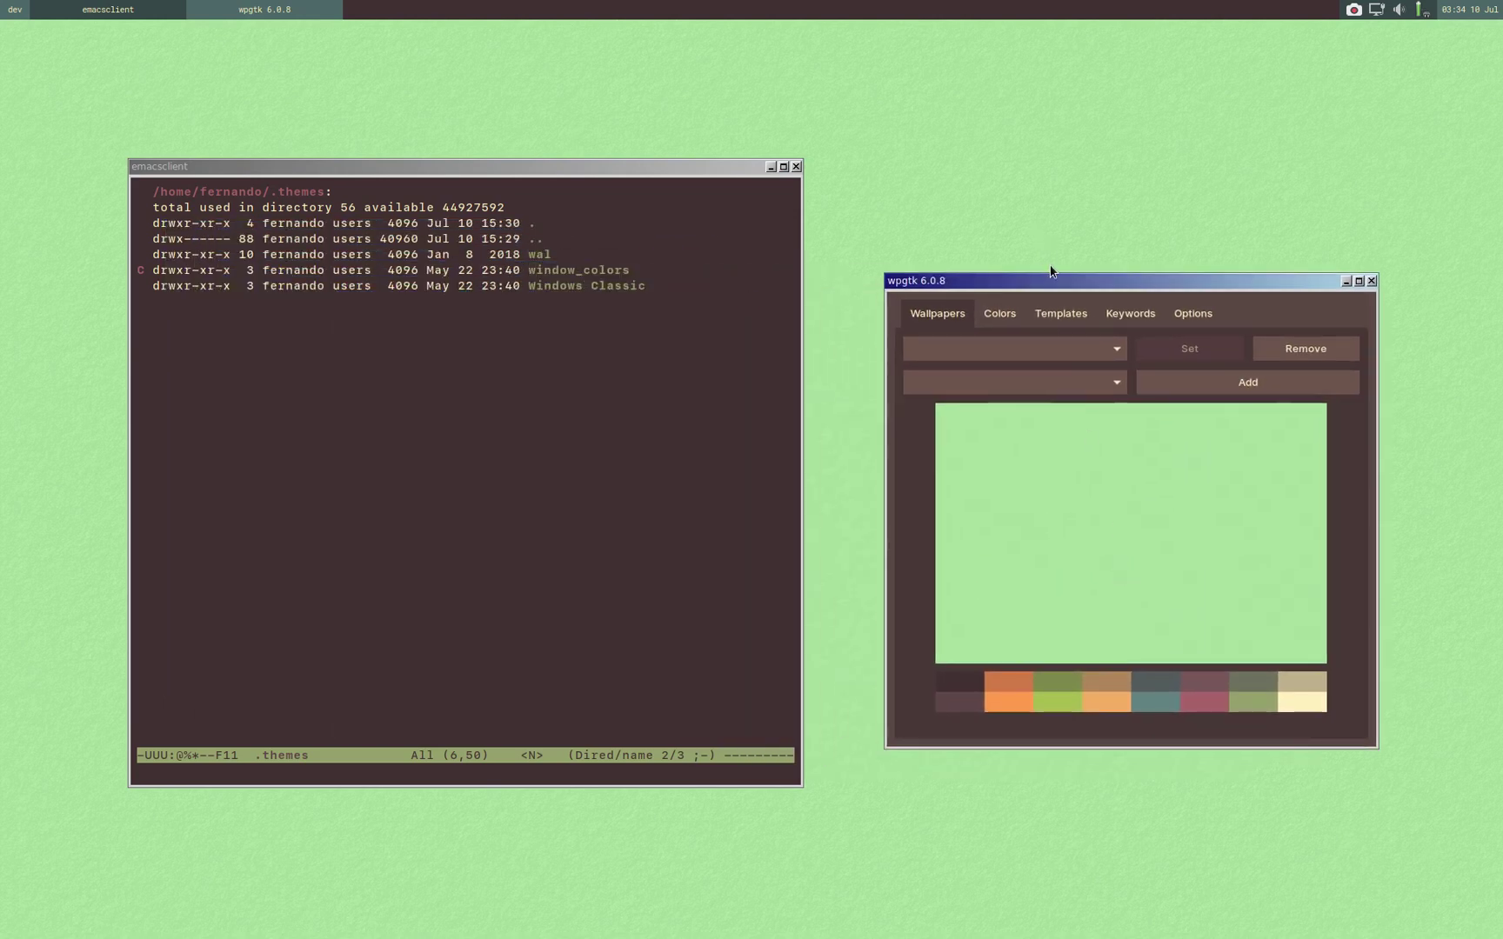
left_click(1069, 319)
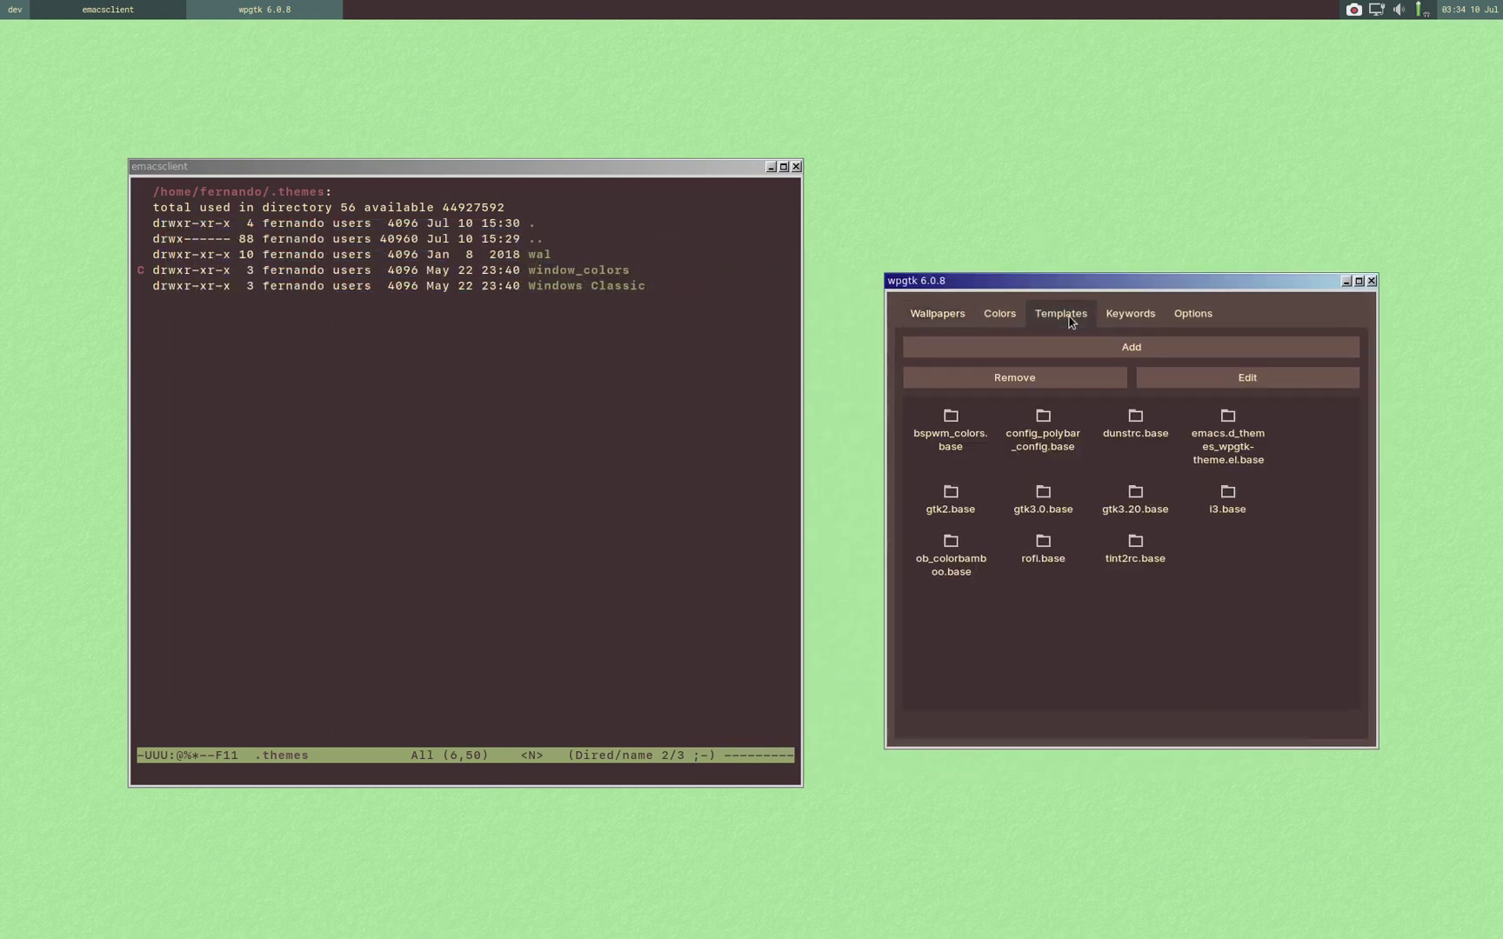
Add ~/.themes/window_colors/openbox-3/themerc as a new wpgtk template.
left_click(1031, 352)
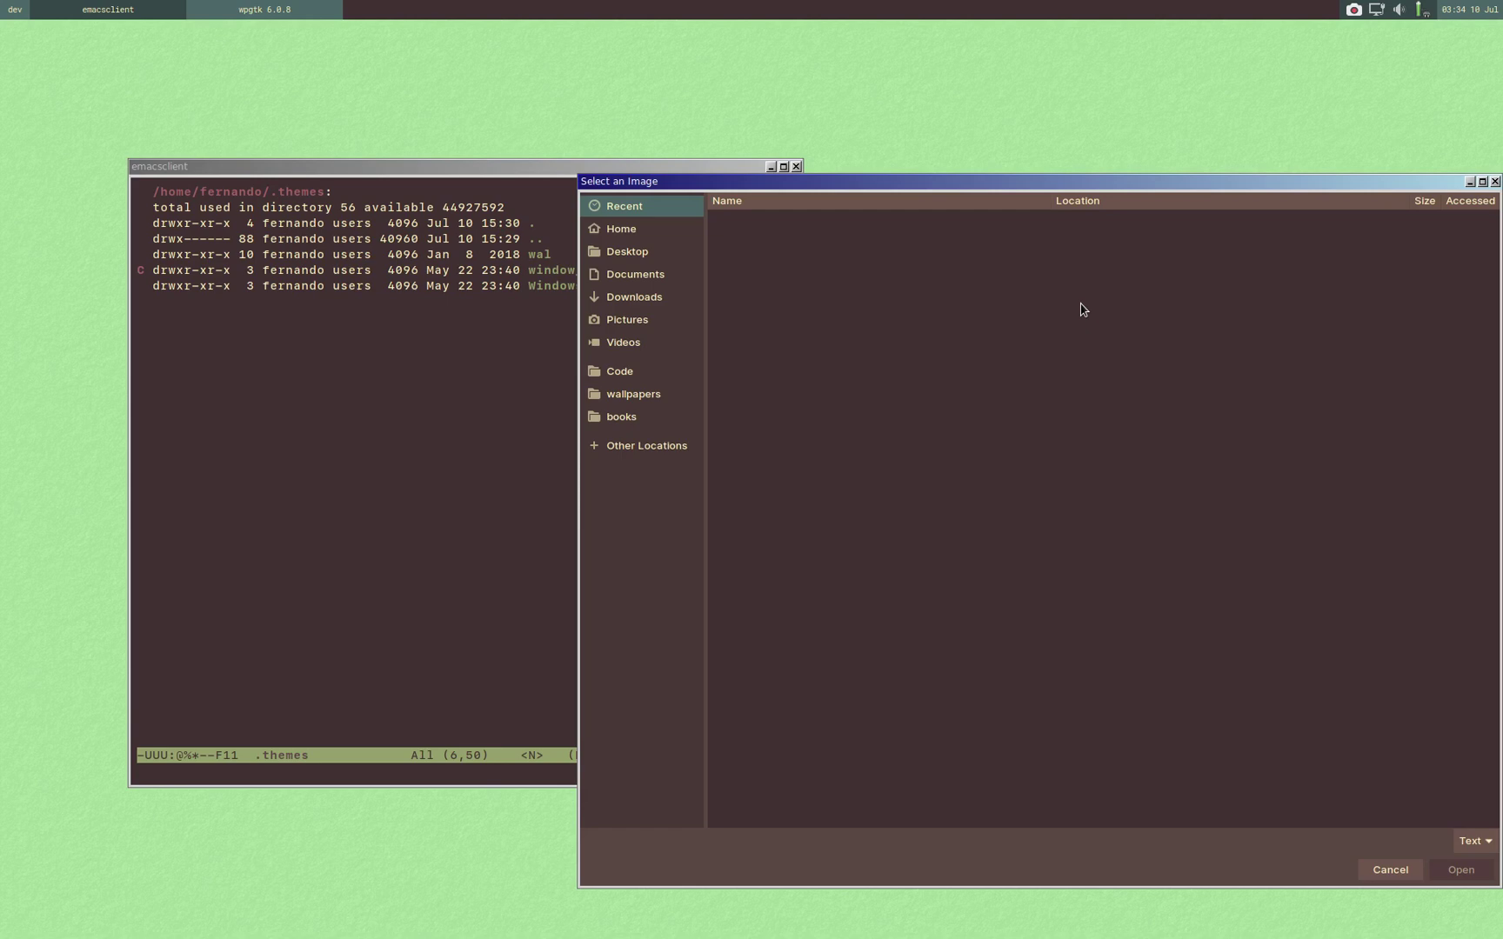
left_click(626, 231)
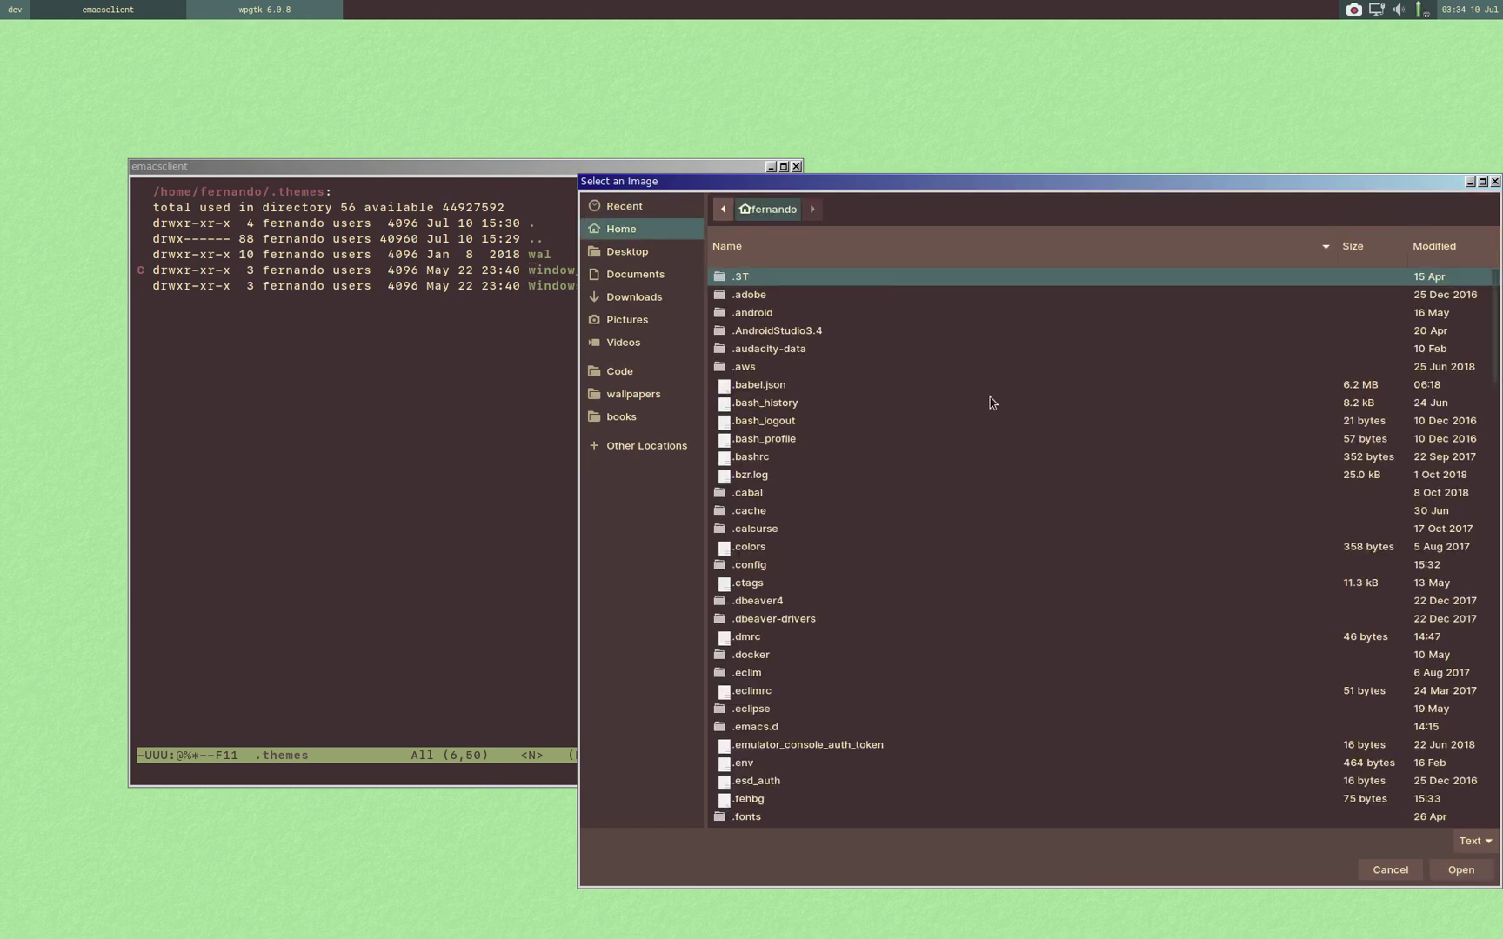
scroll(923, 580, "down", 5)
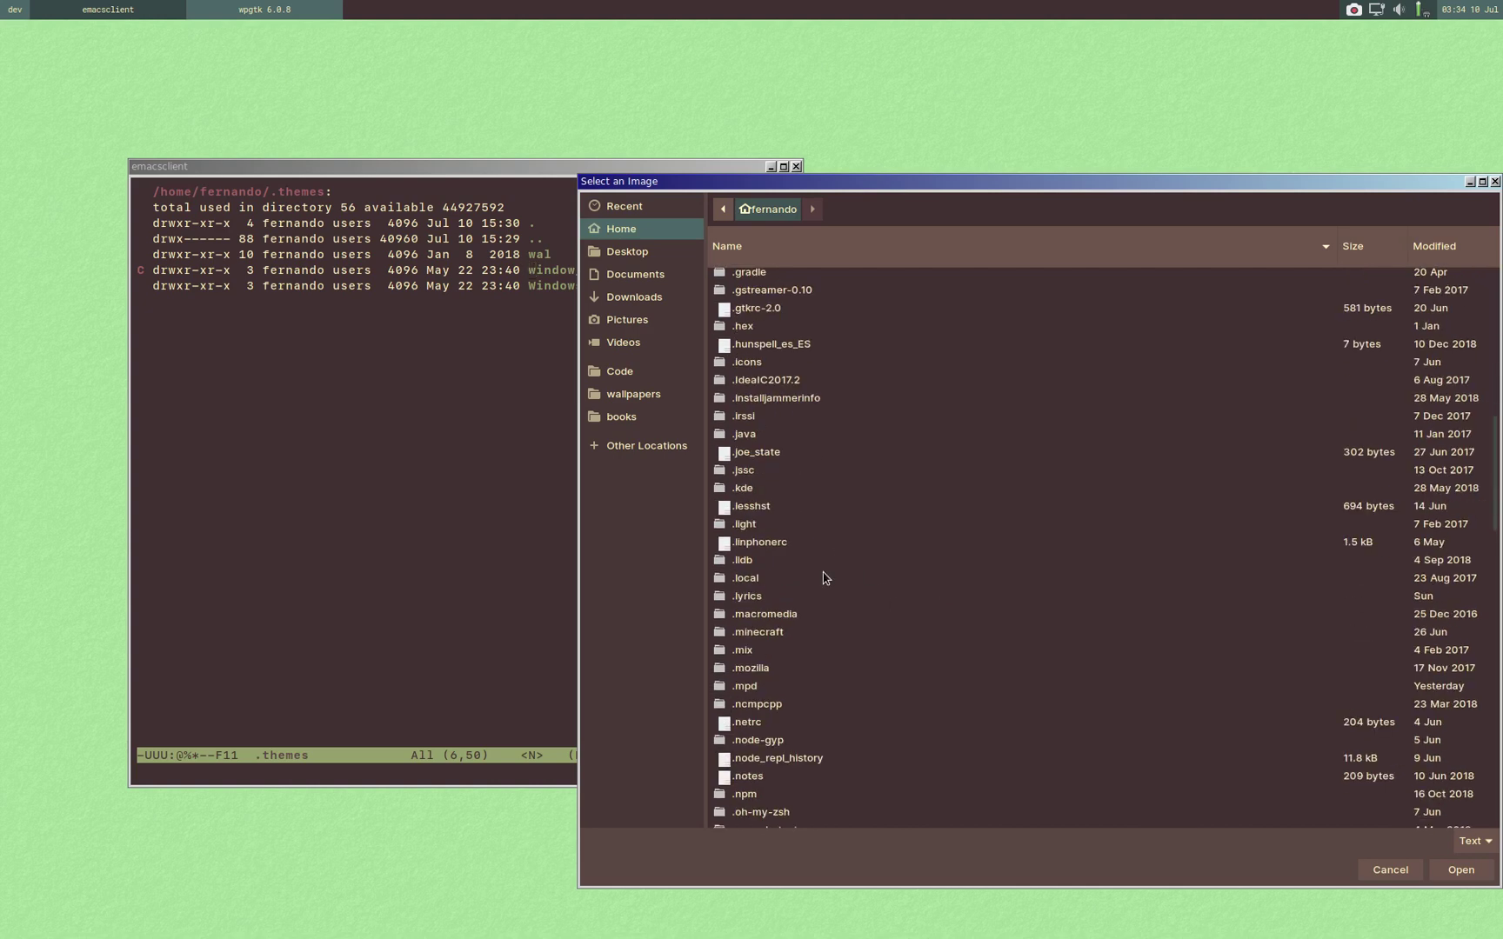
scroll(830, 581, "down", 20)
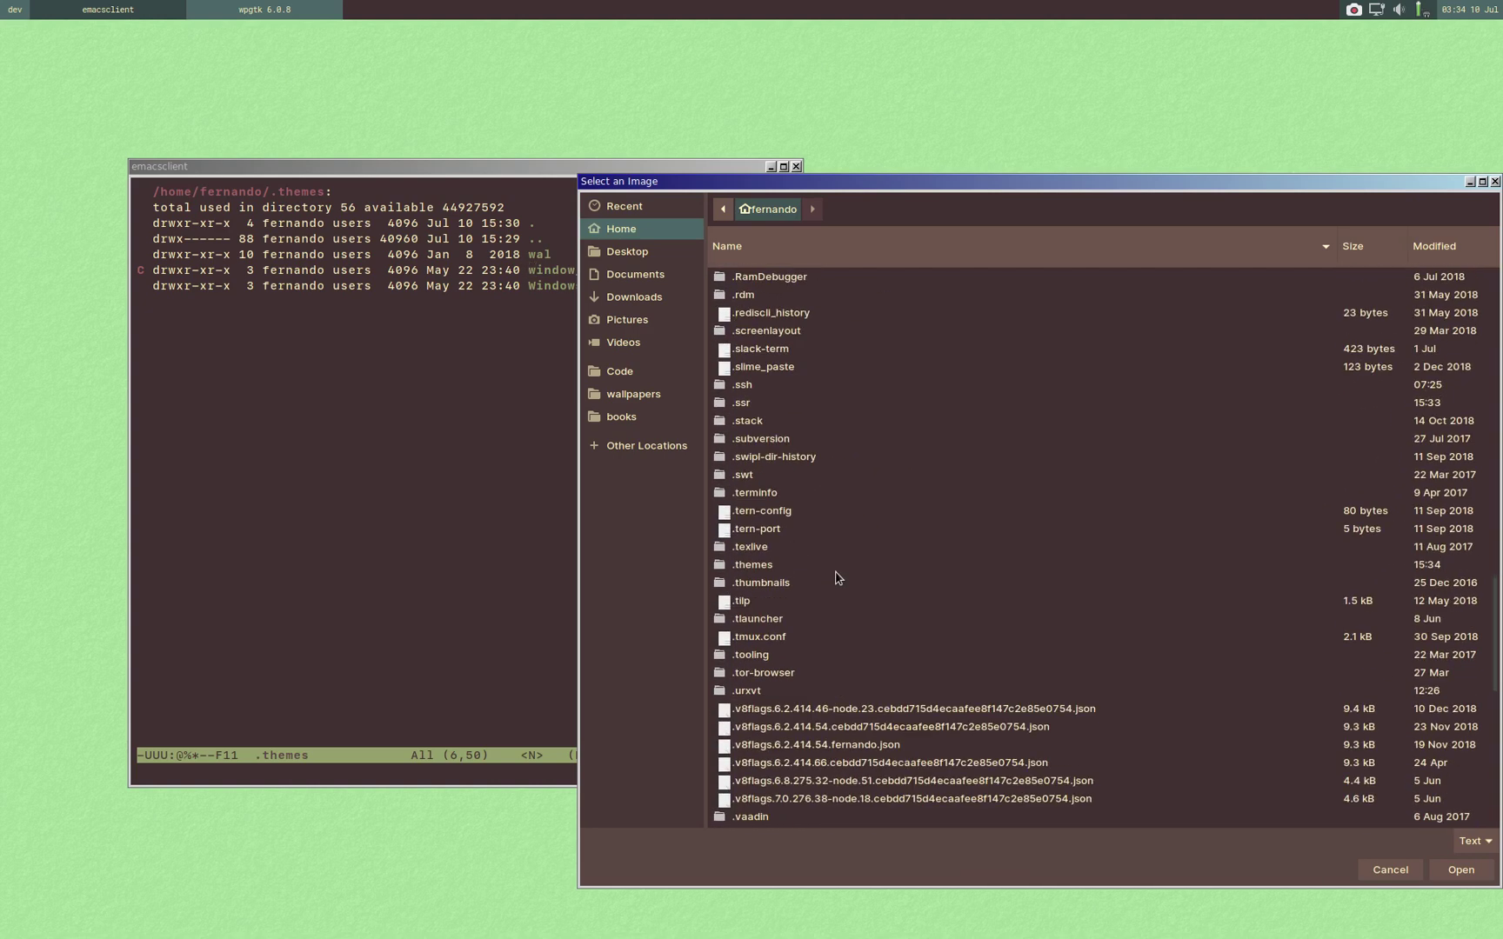
double_click(756, 502)
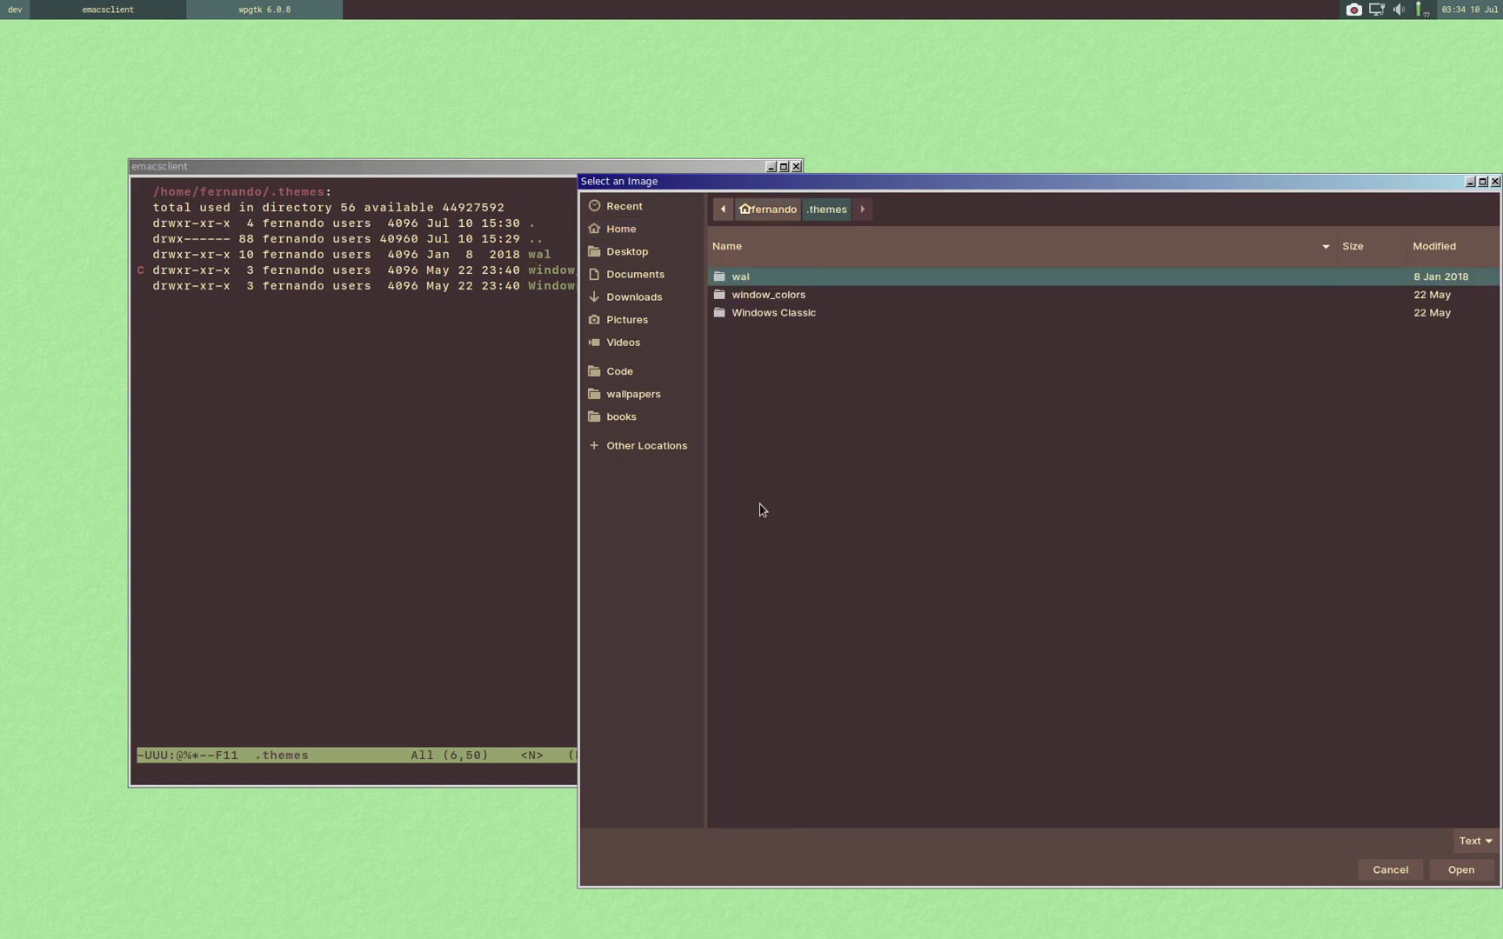
double_click(772, 297)
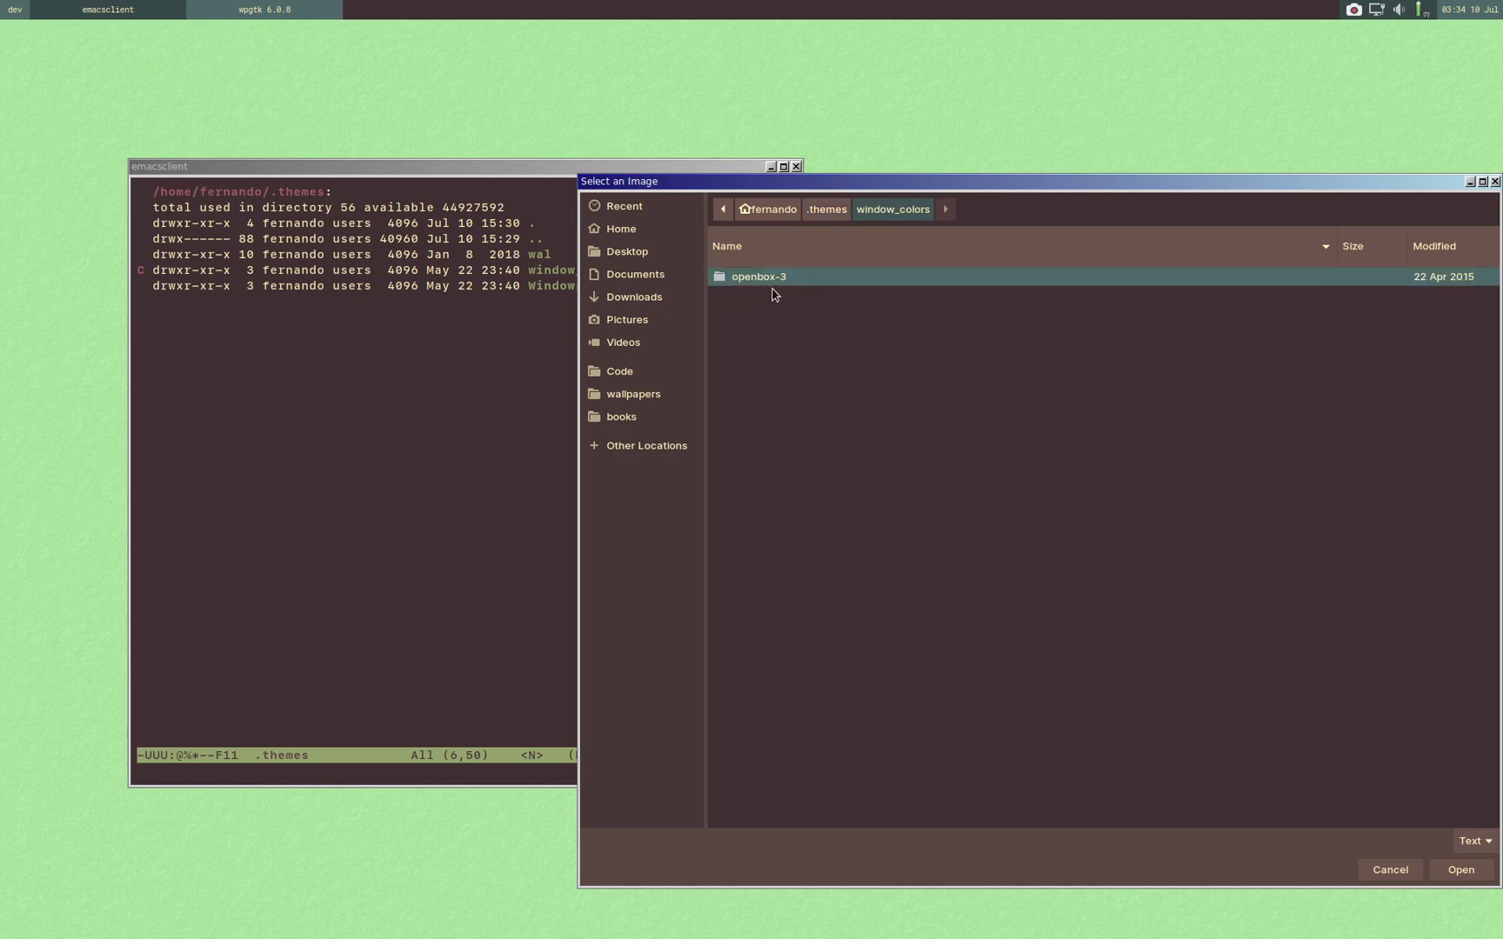
double_click(766, 278)
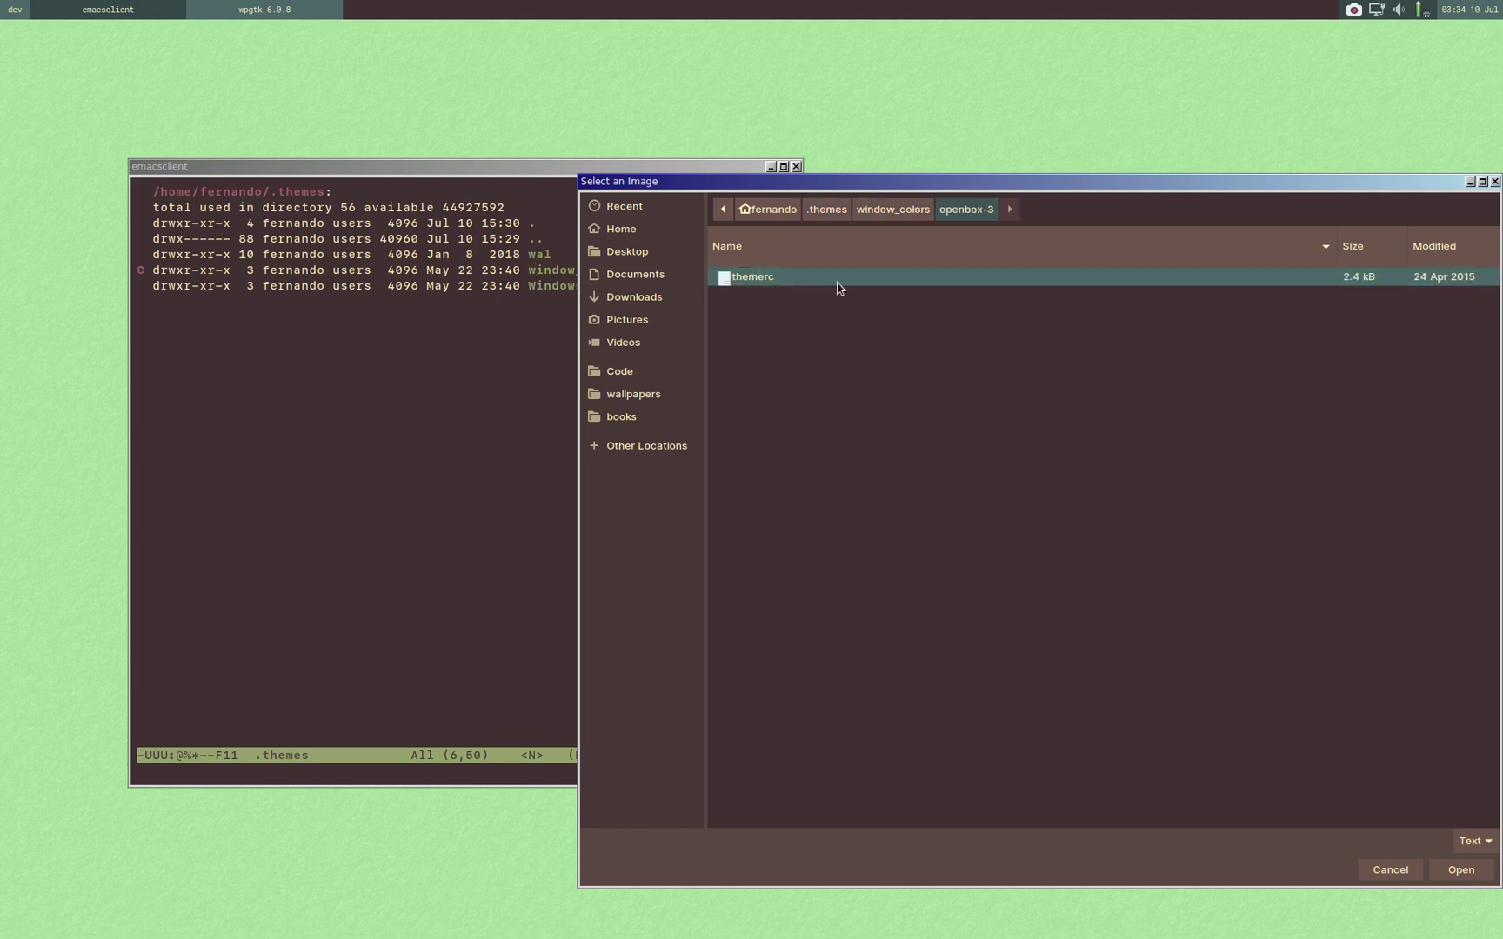
double_click(765, 282)
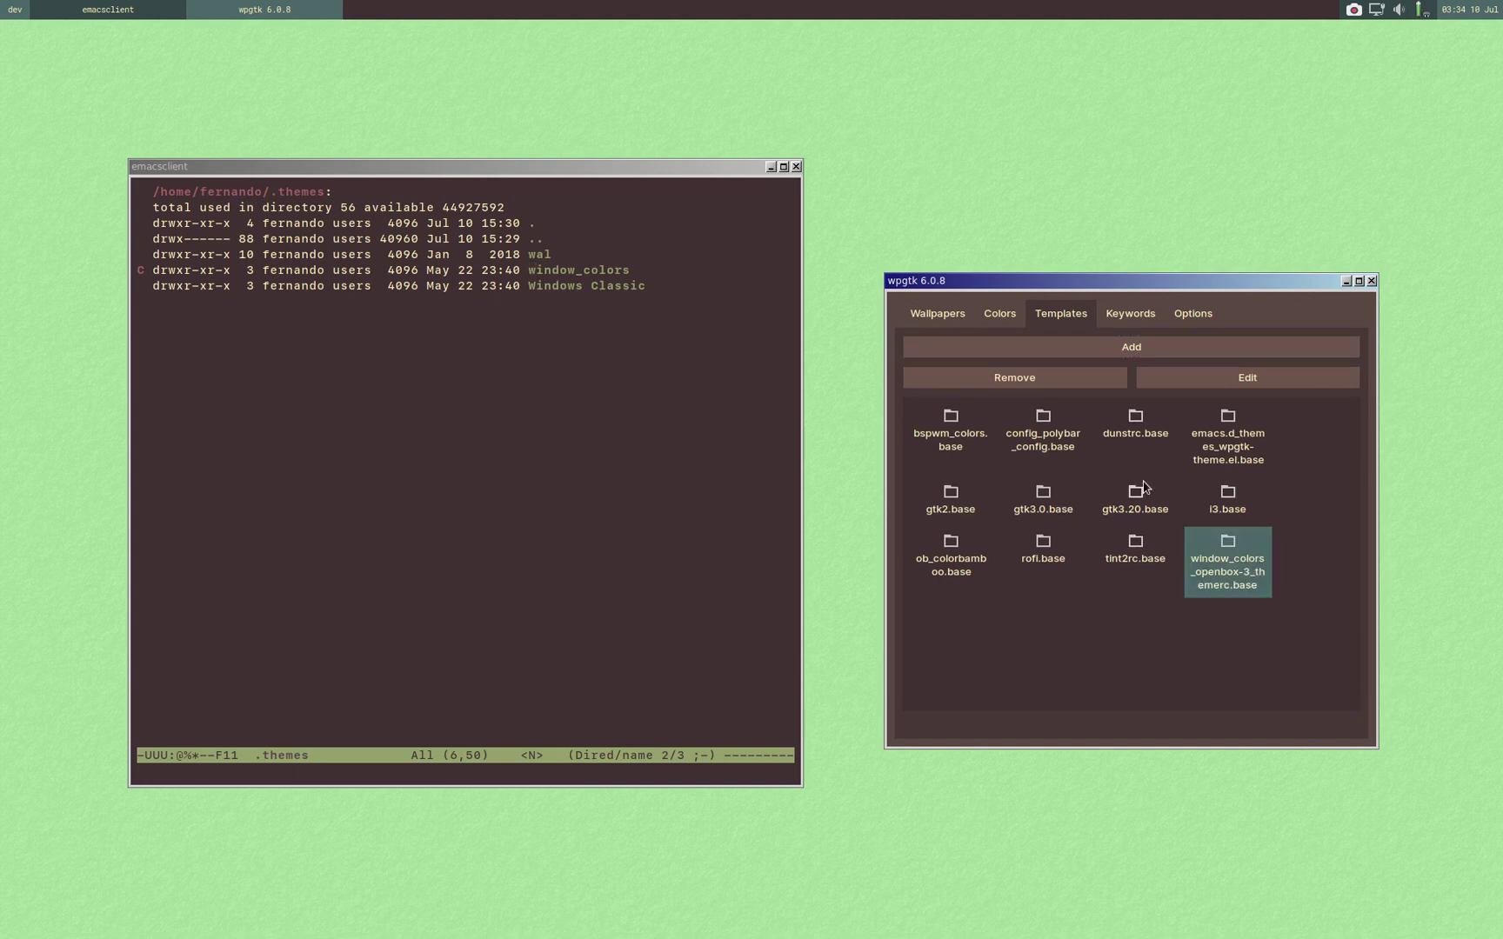
Open the themerc template in Emacs from wpgtk and size the editor window.
left_click(1248, 378)
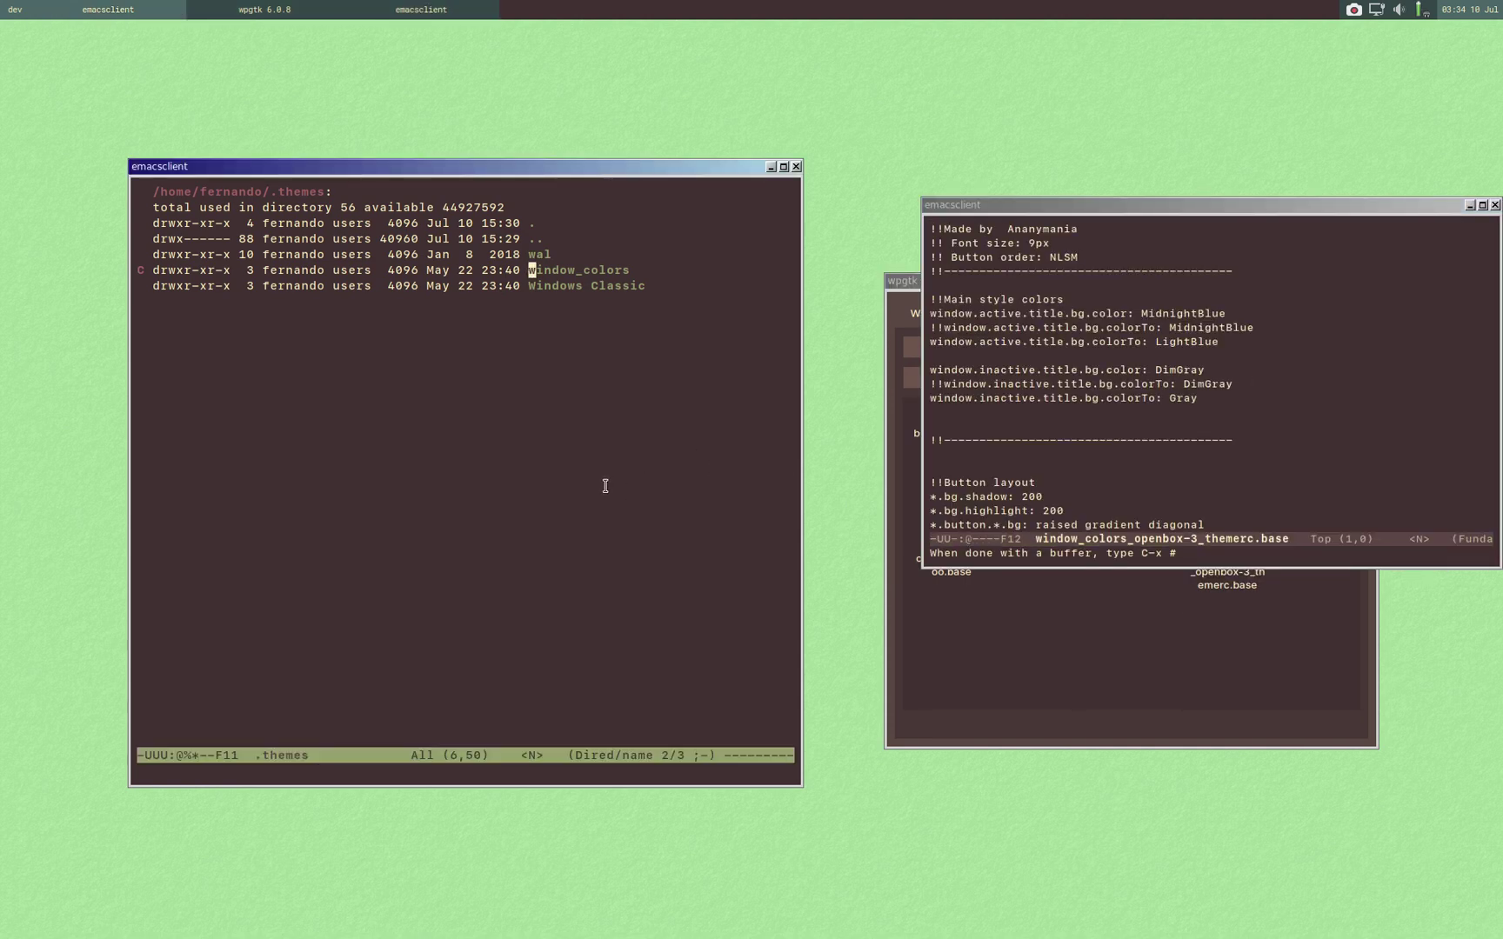
key("ctrl+x")
key("ctrl+c")
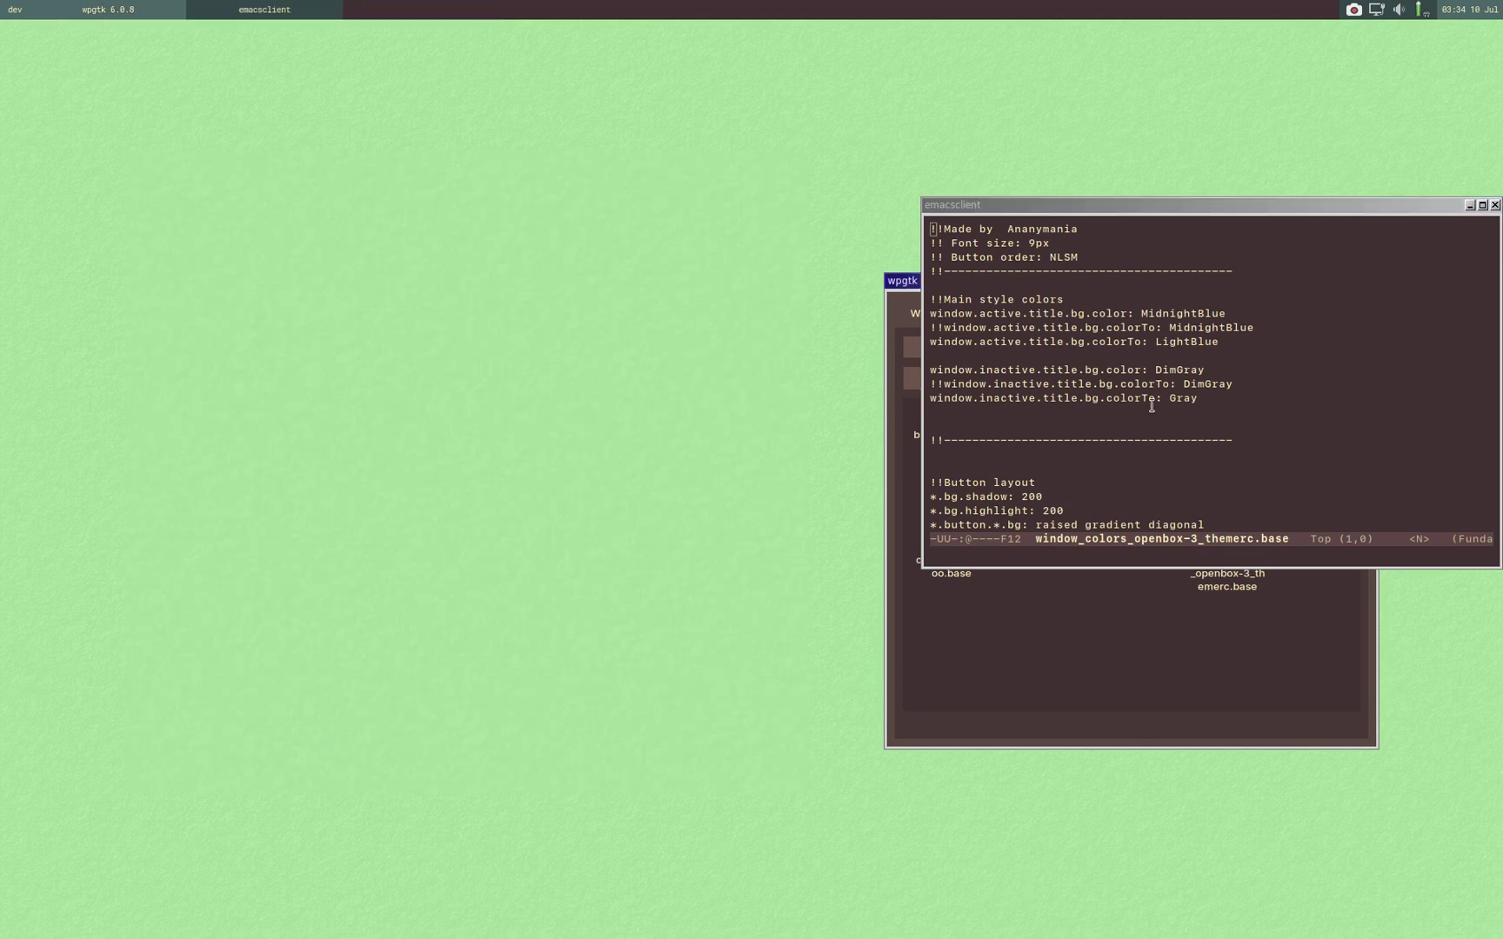
left_click_drag(1153, 406, 317, 459, "alt")
left_click_drag(517, 495, 645, 834, "alt")
left_click_drag(522, 593, 530, 422, "alt")
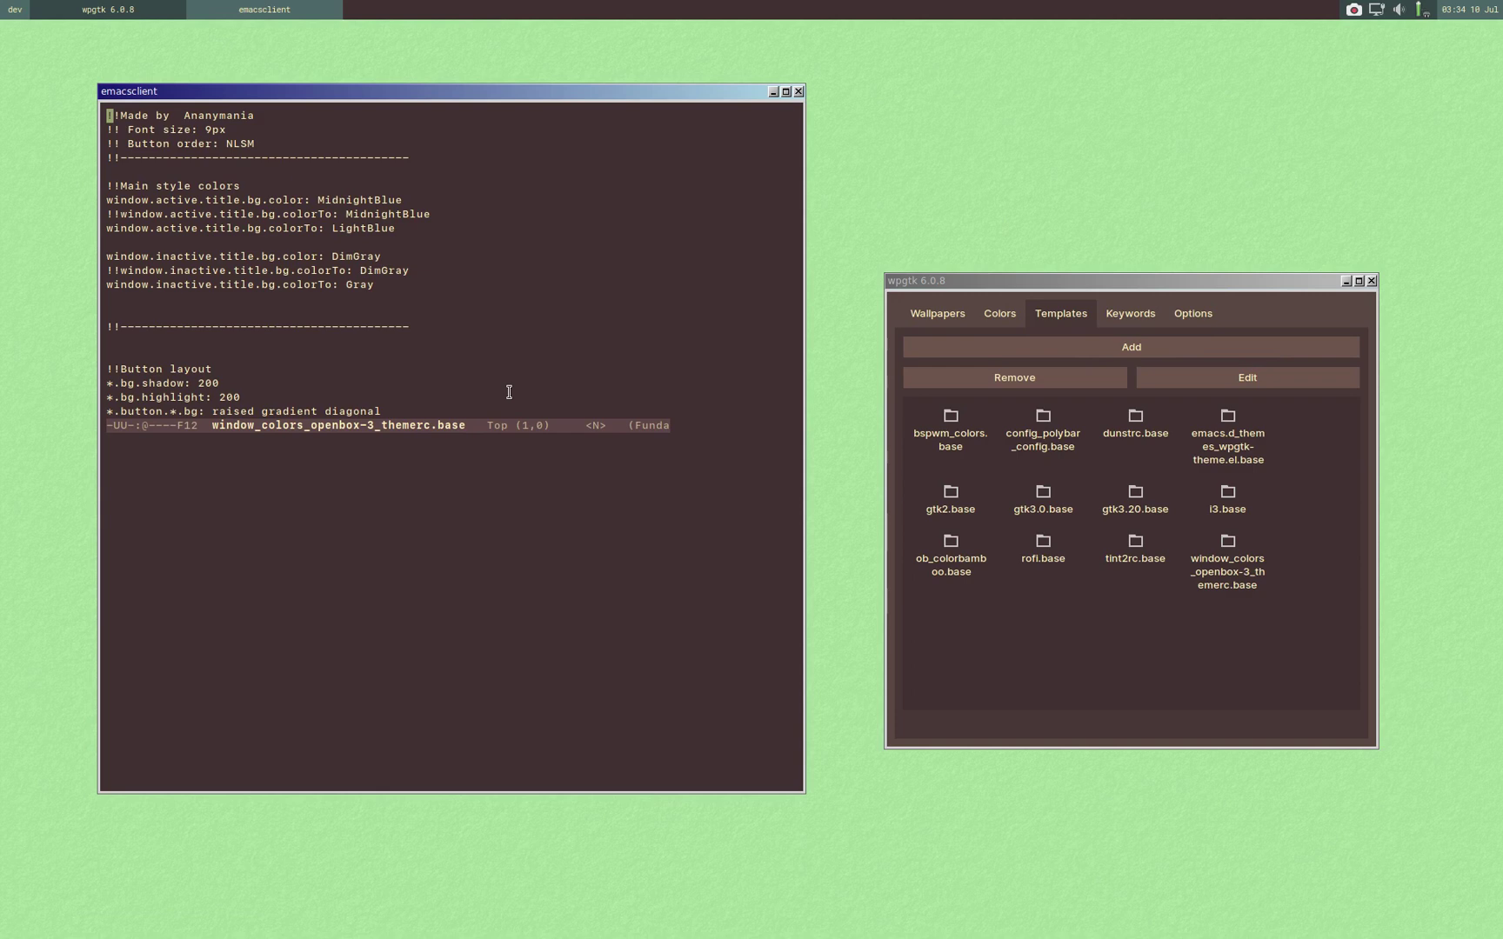
key("Down")
key("Down")
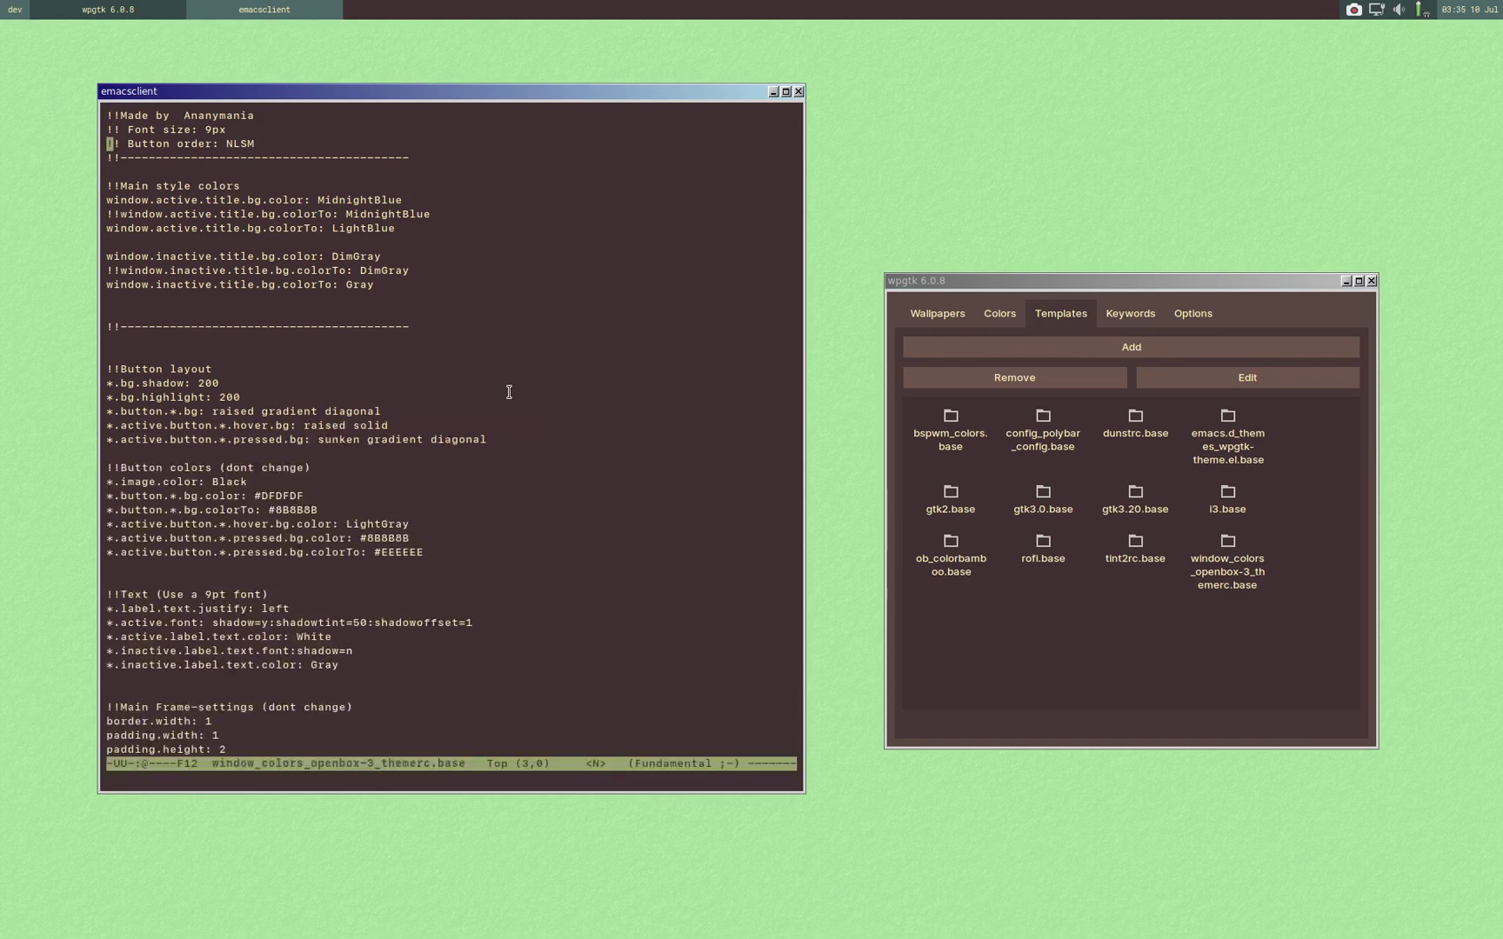
left_click_drag(499, 384, 554, 462)
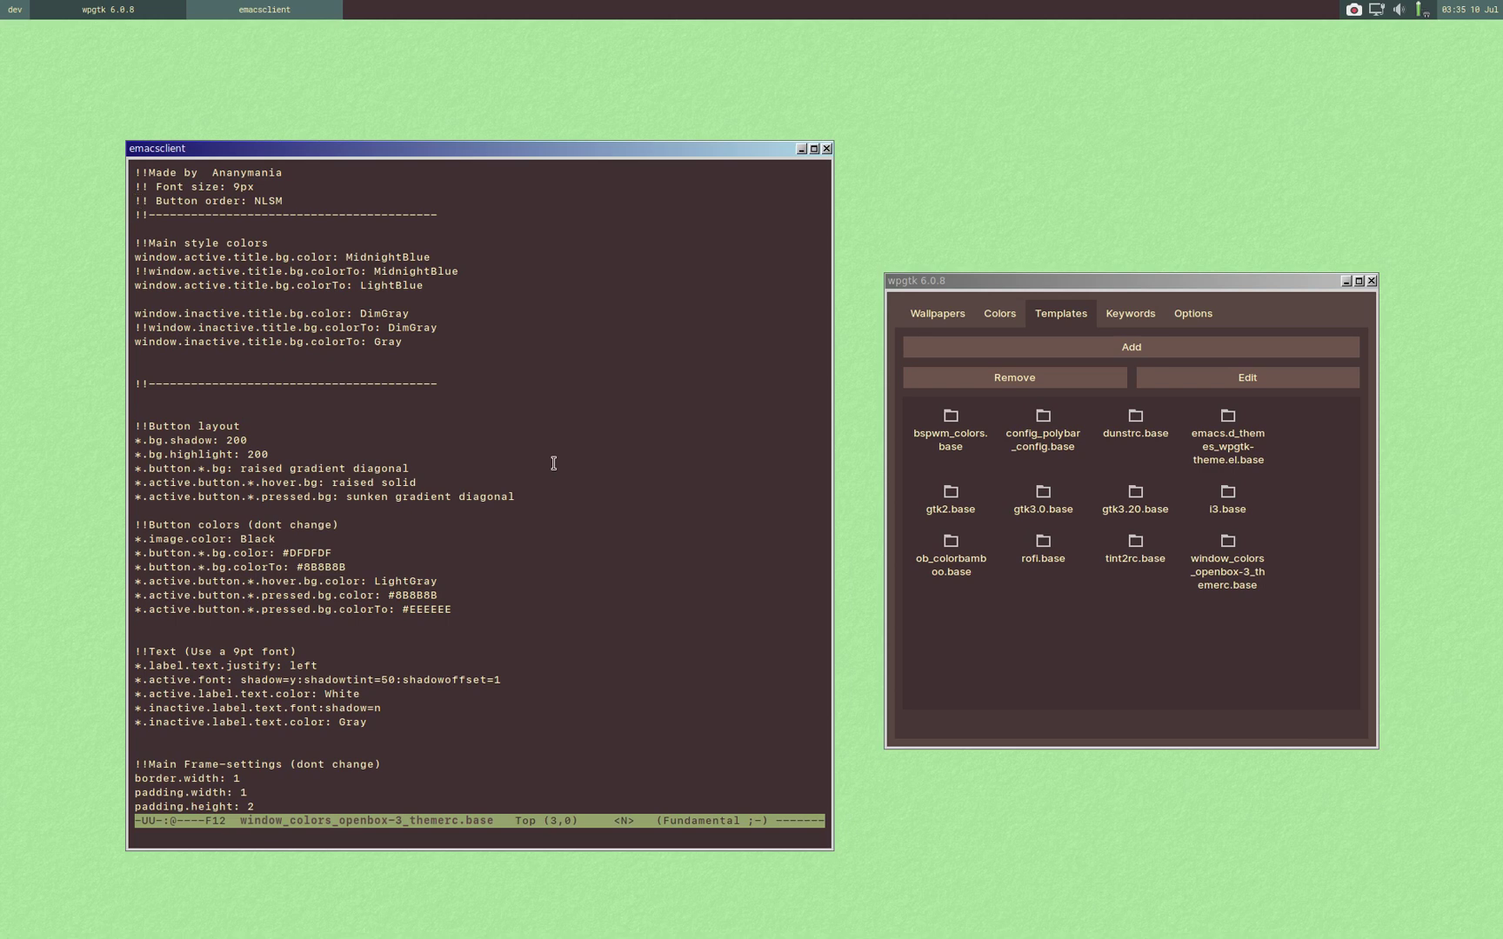
On line 7, change window.active.title.bg.color from MidnightBlue to {active}.
key("j")
key("j")
key("j")
key("j")
key("w")
key("w")
key("w")
key("w")
key("w")
key("w")
key("alt+f")
key("Right")
key("ctrl+plus")
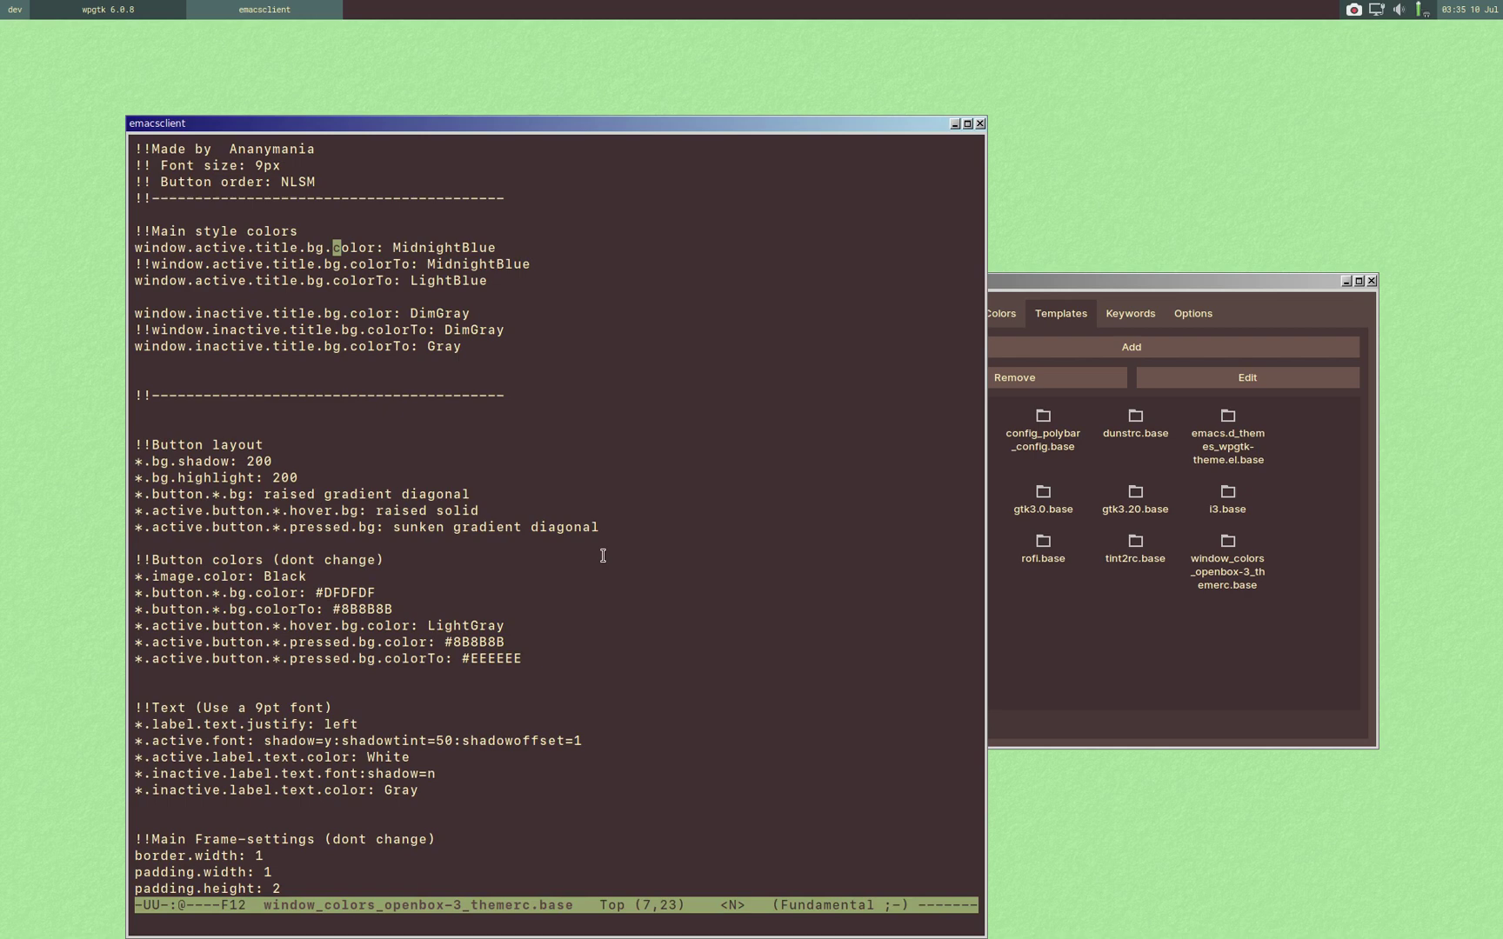
left_click_drag(605, 569, 533, 524)
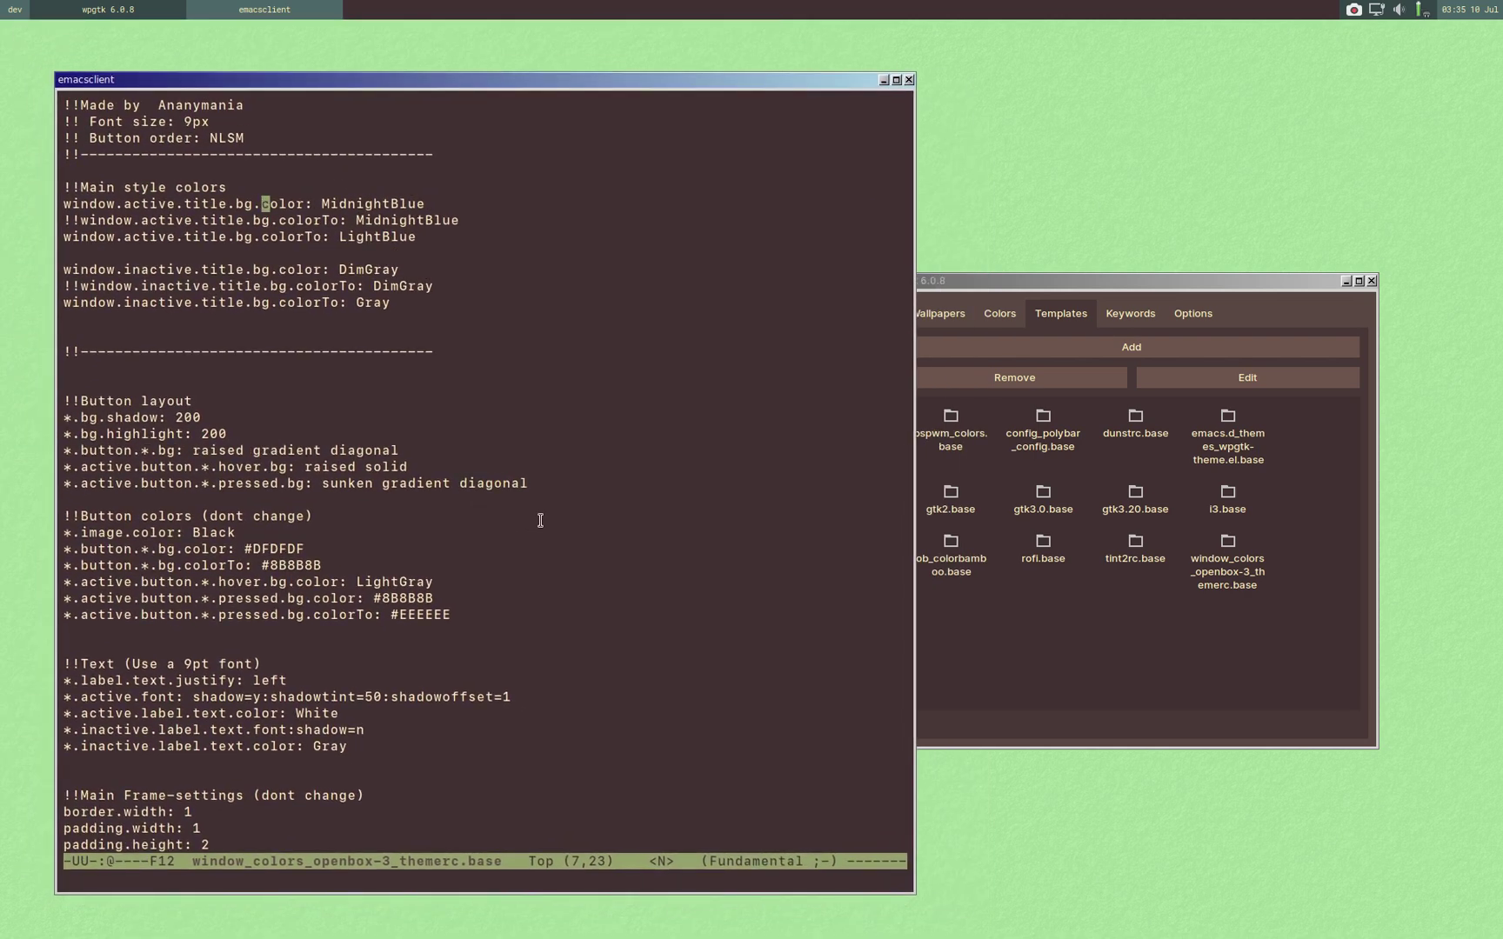
key("w")
key("w")
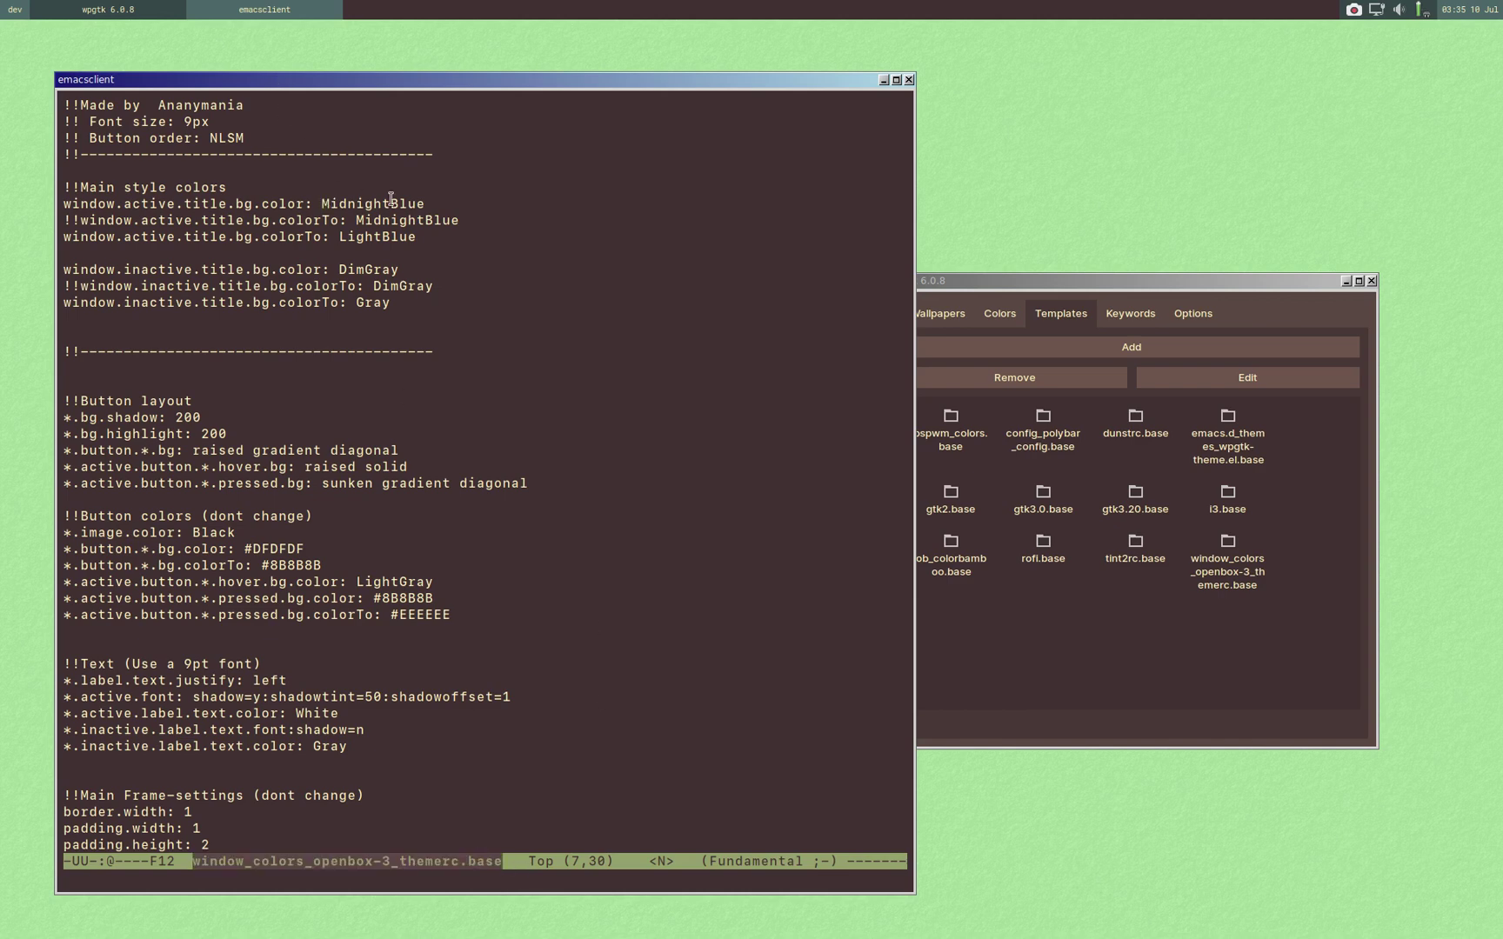
type("cw")
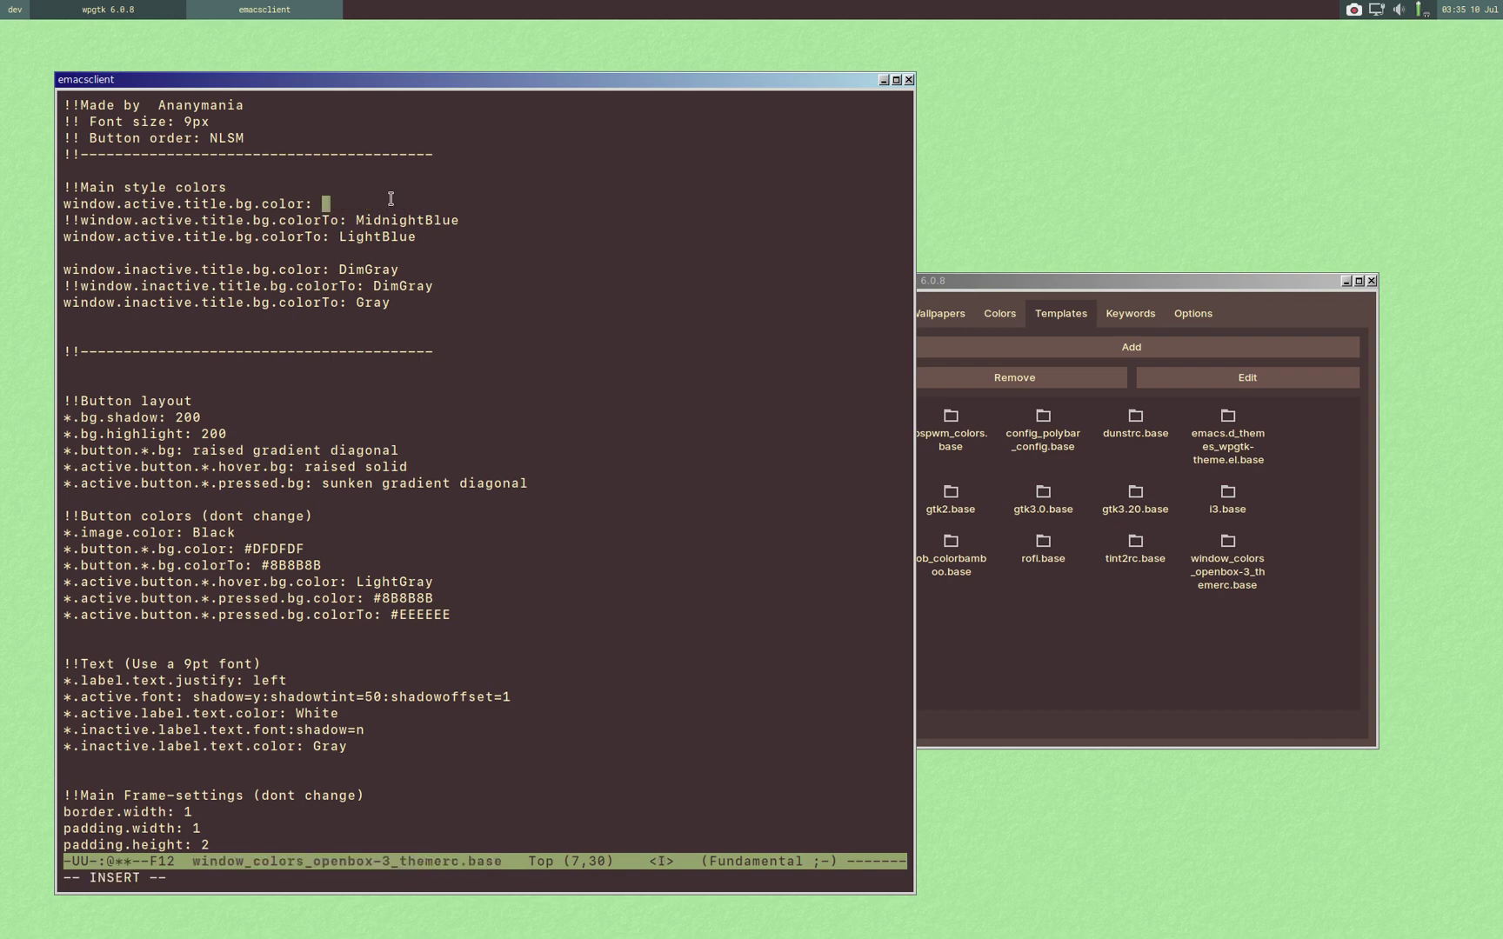
type("{")
type("active")
key("Escape")
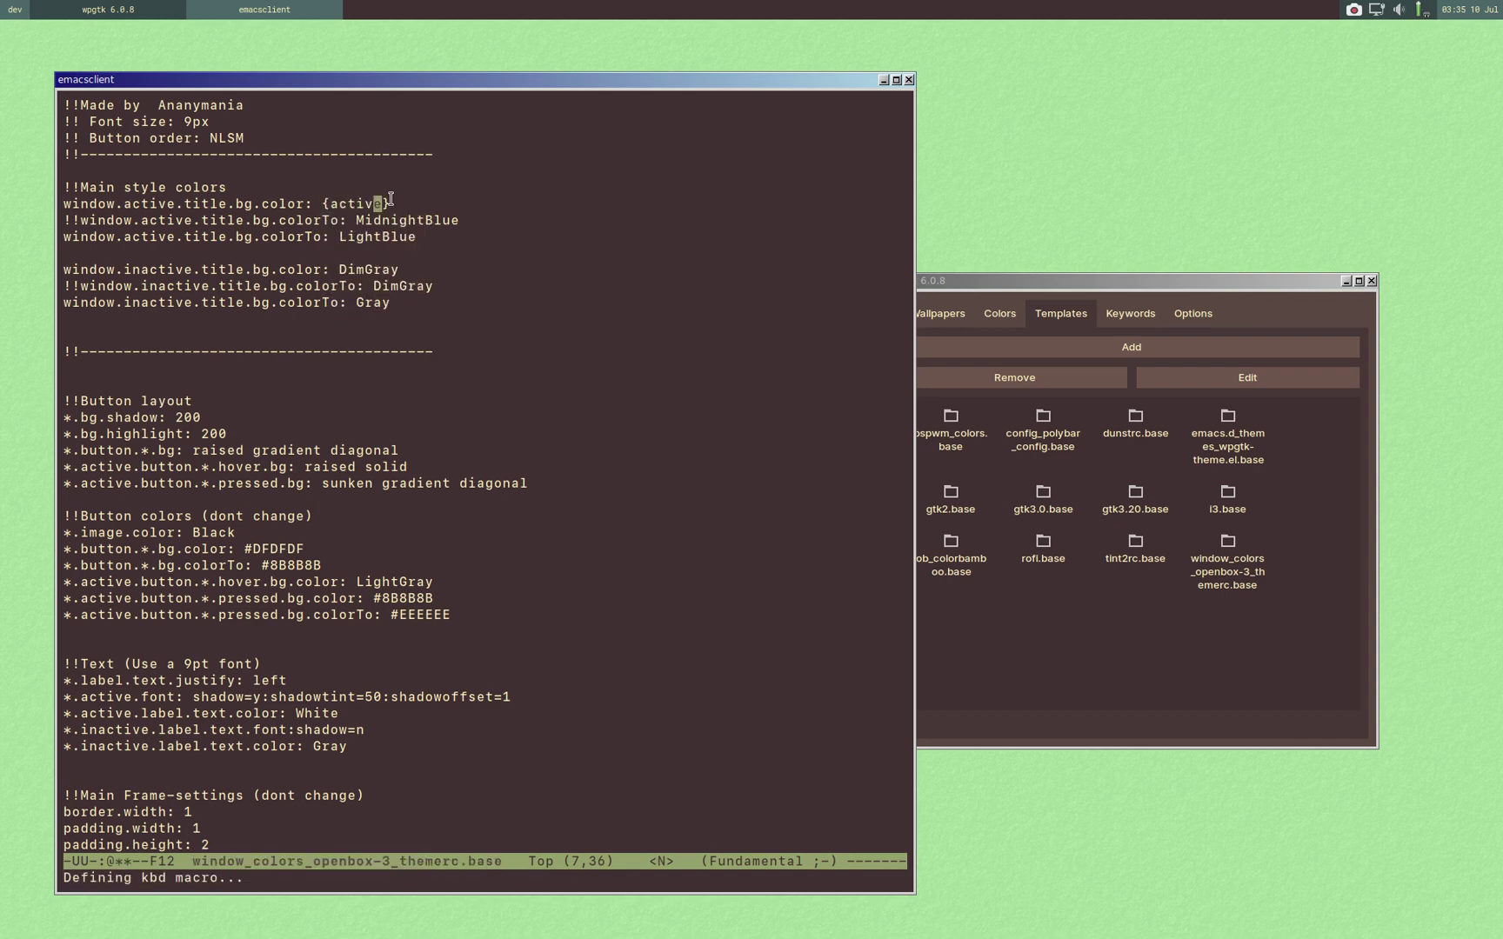
Save the template, then review wpgtk's Keywords, Options, and Active/Inactive Color choices.
key("j")
key("ctrl+x")
key("ctrl+s")
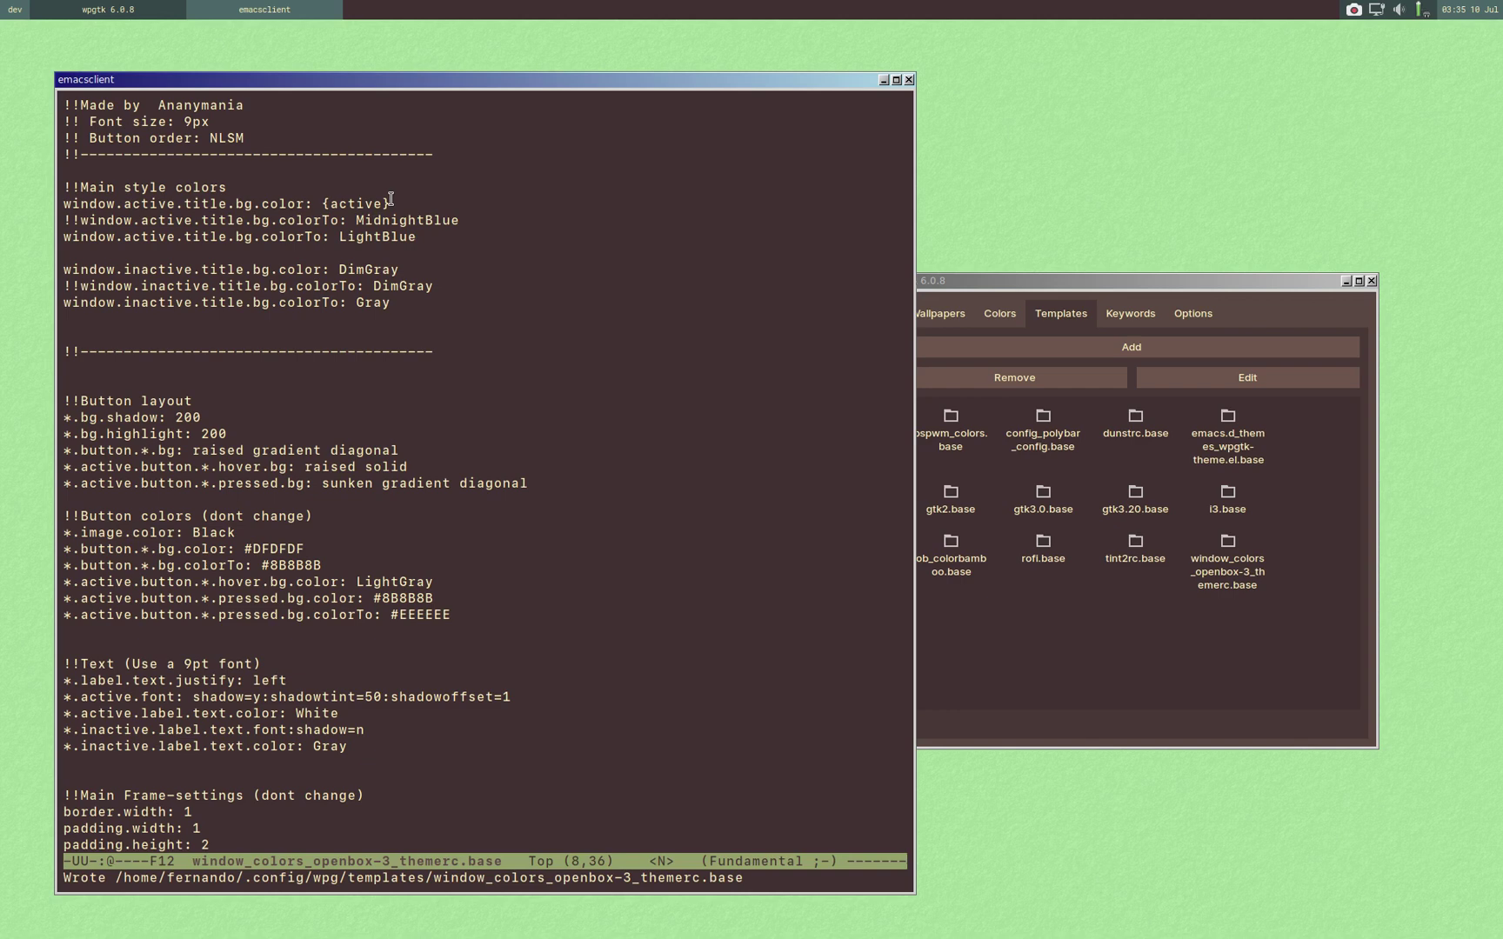
left_click(1129, 315)
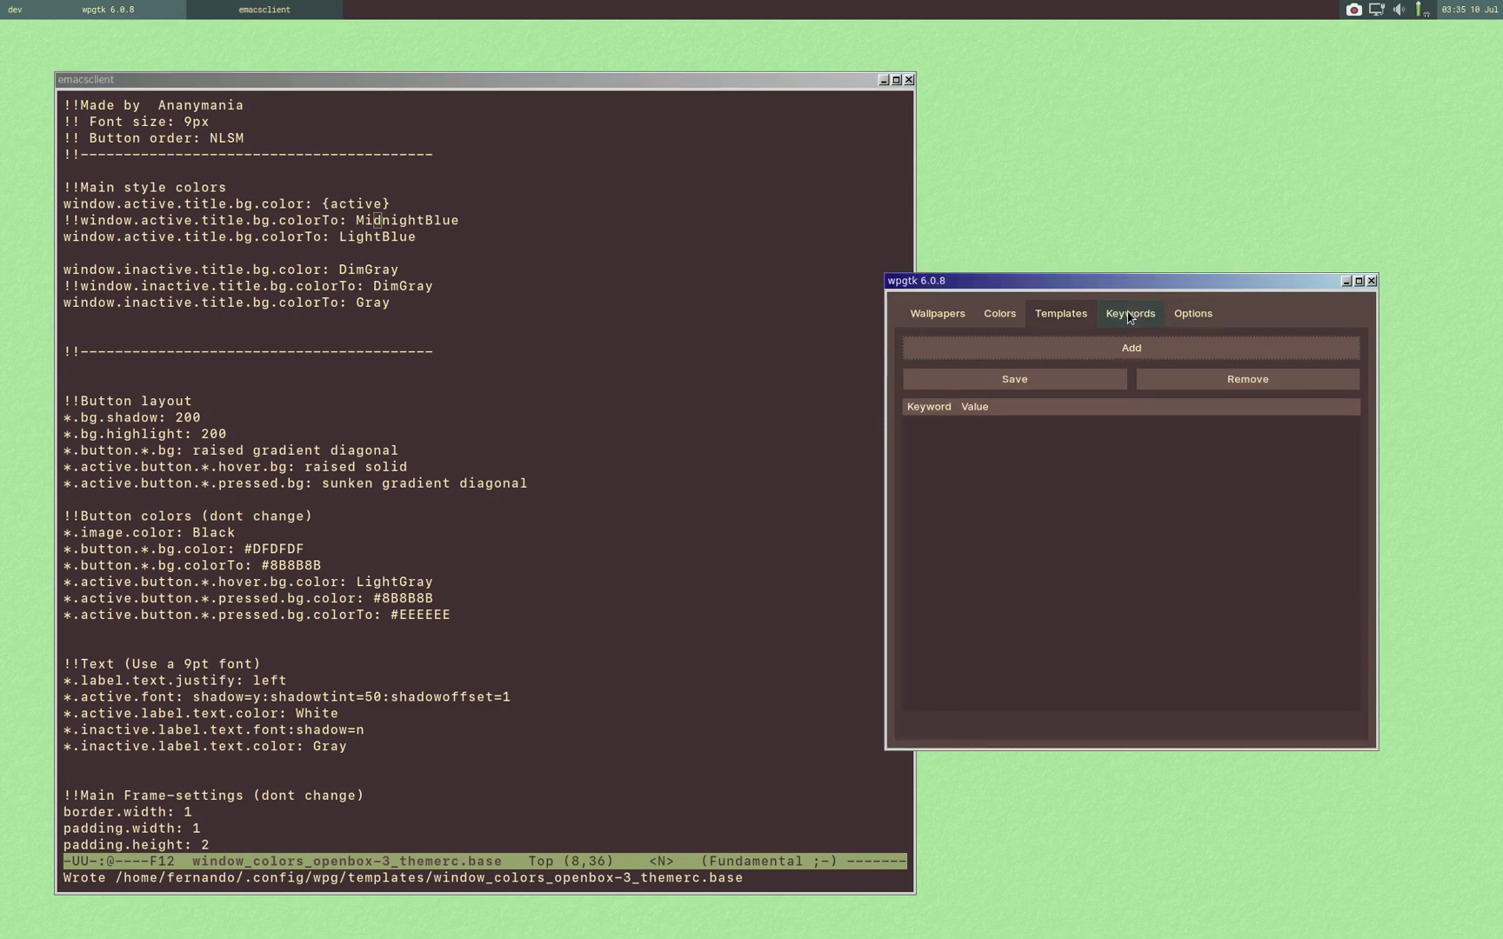
left_click(1196, 316)
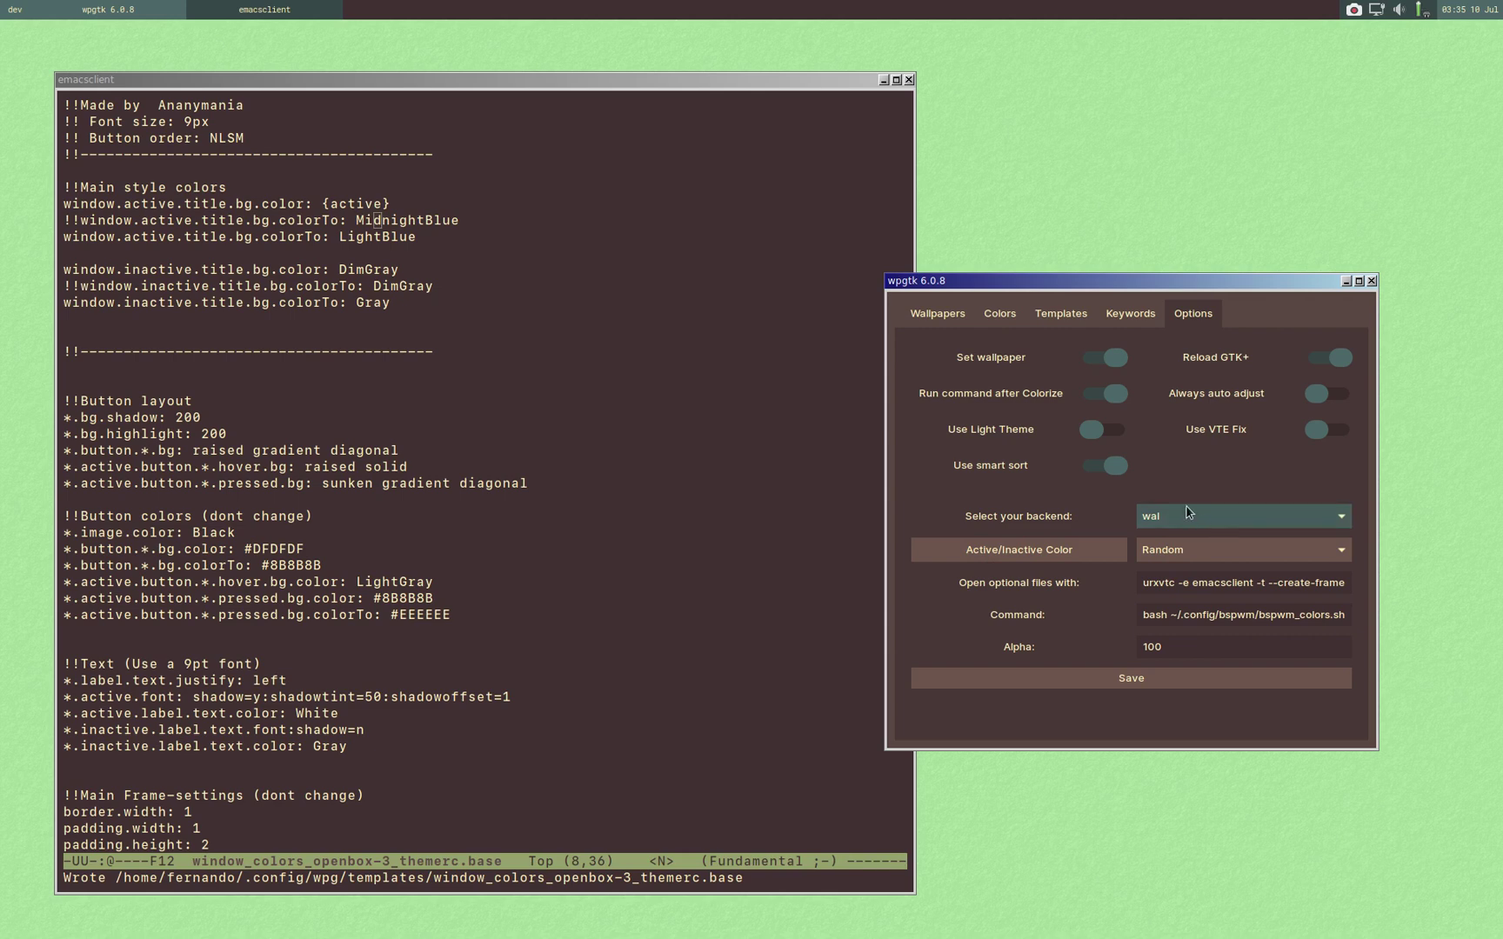
left_click(1213, 559)
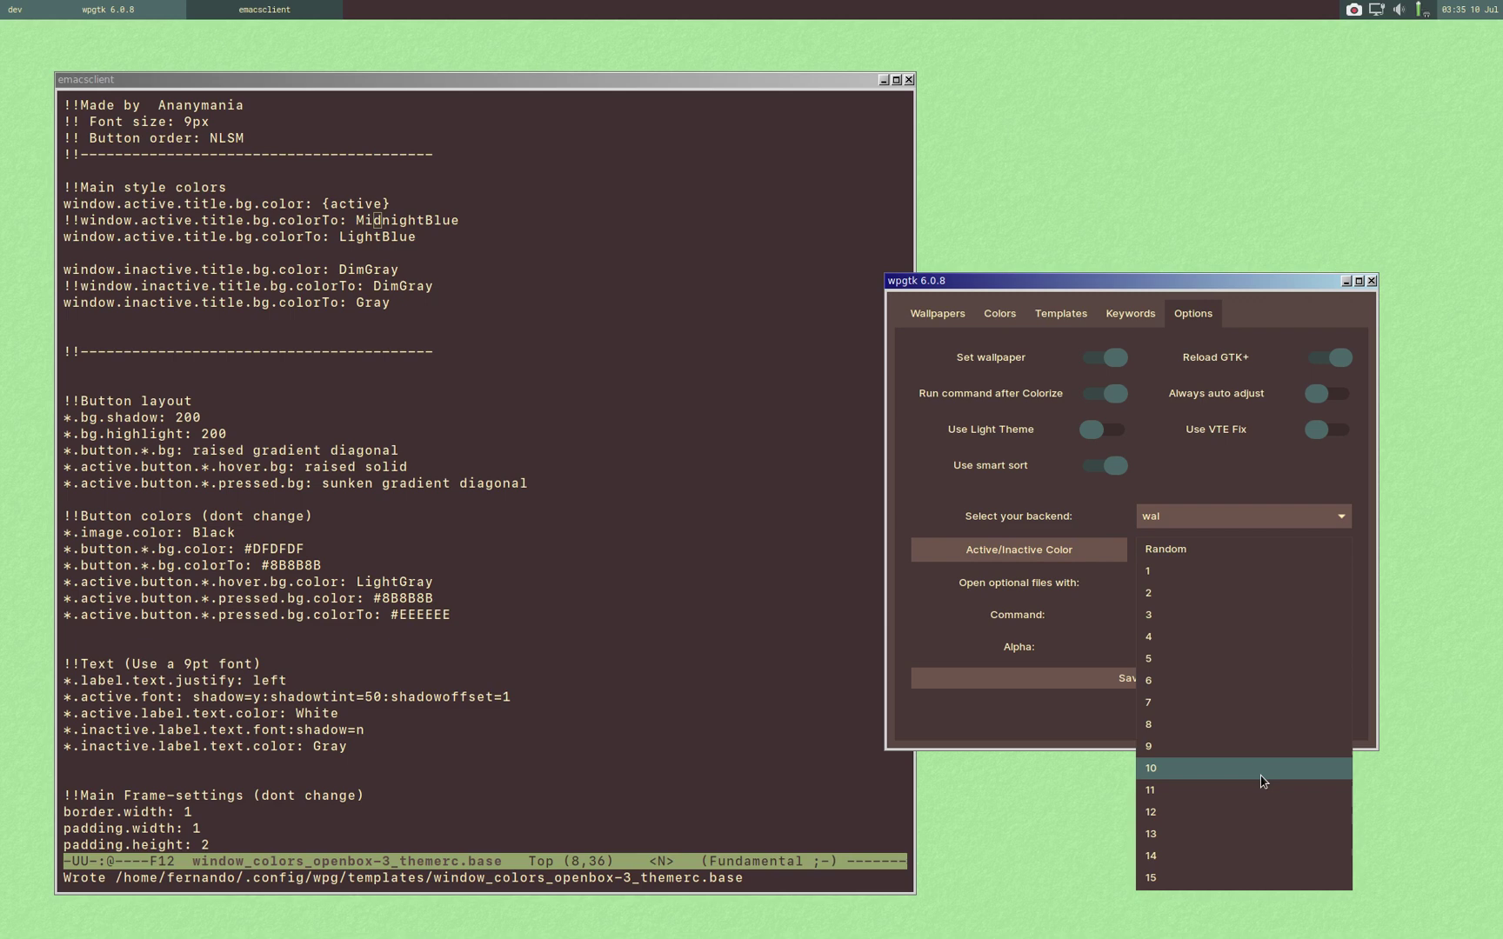
Load the artpape2.jpg colour scheme on wpgtk's Colors page.
left_click(1098, 494)
left_click(1007, 313)
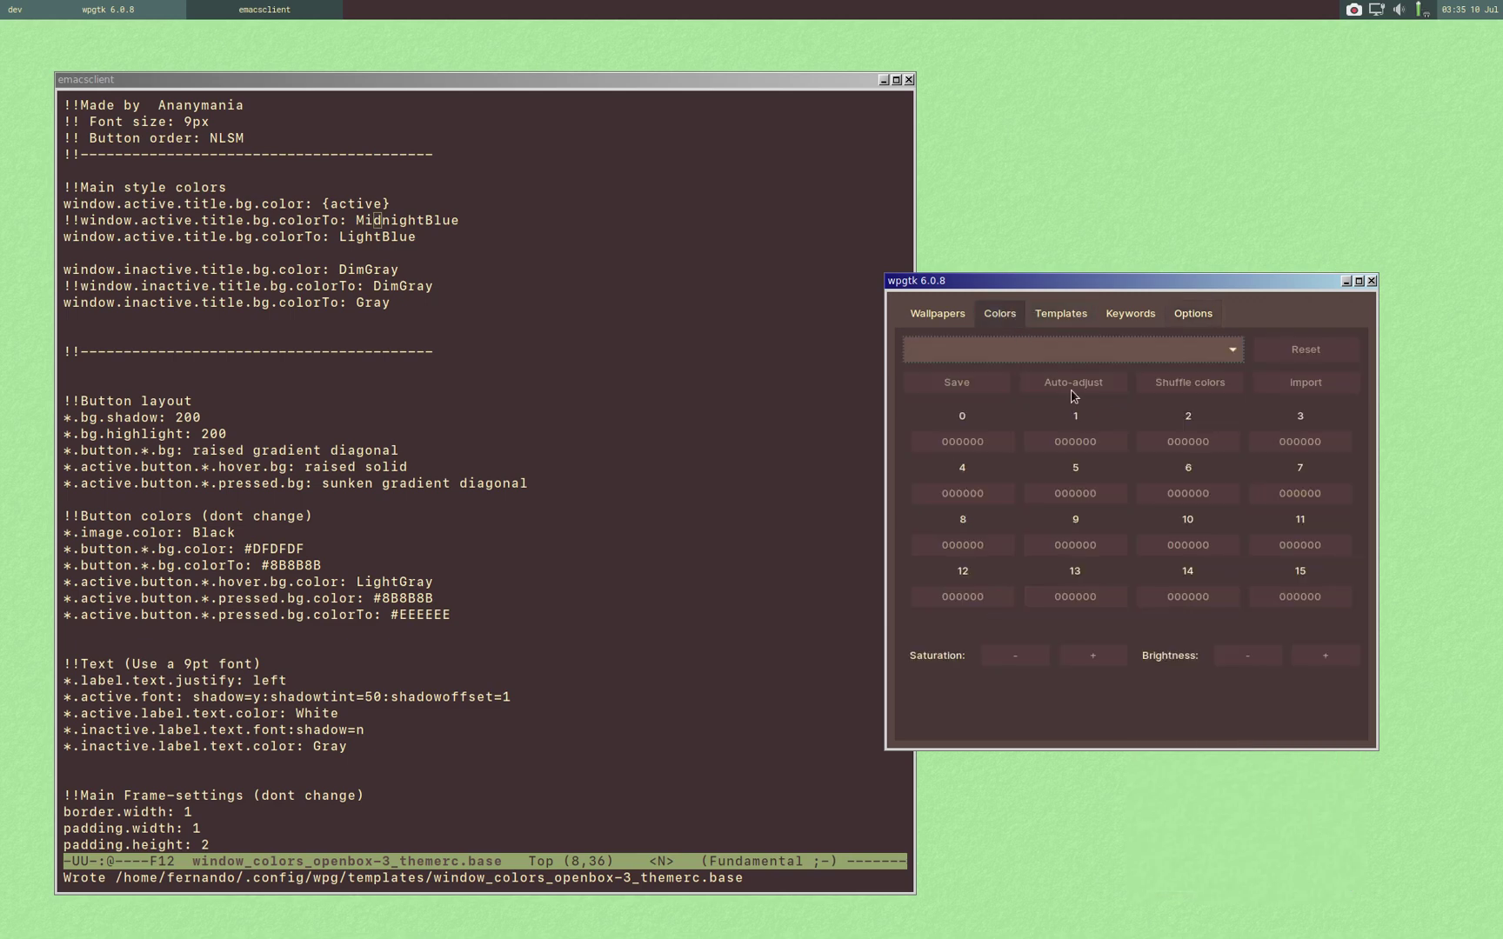
left_click(1079, 339)
left_click(1079, 342)
left_click(1067, 356)
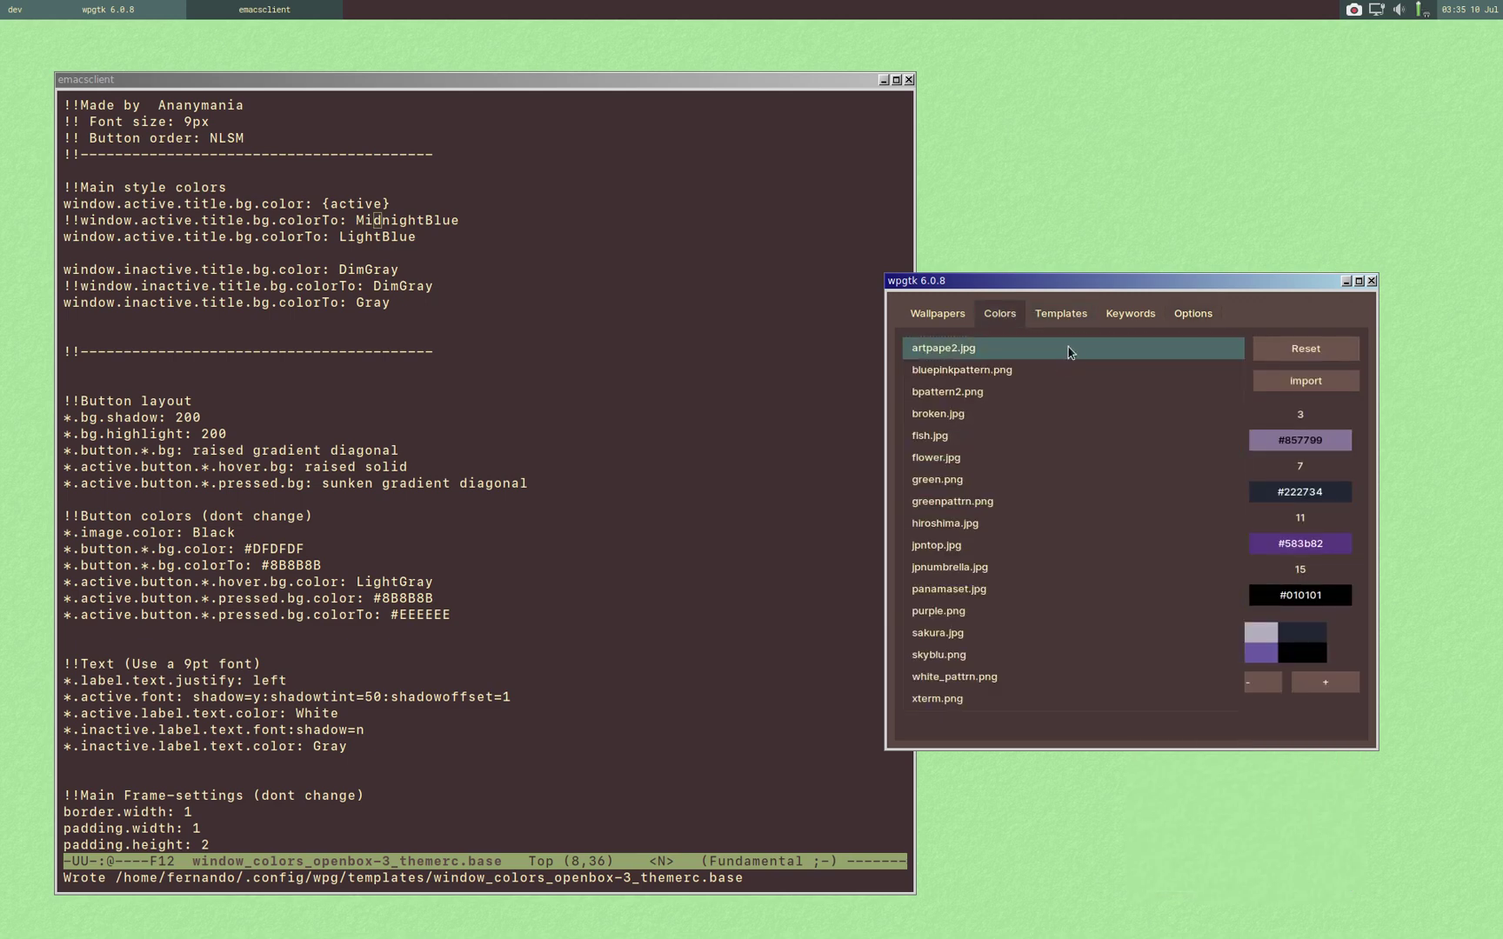
left_click(1065, 348)
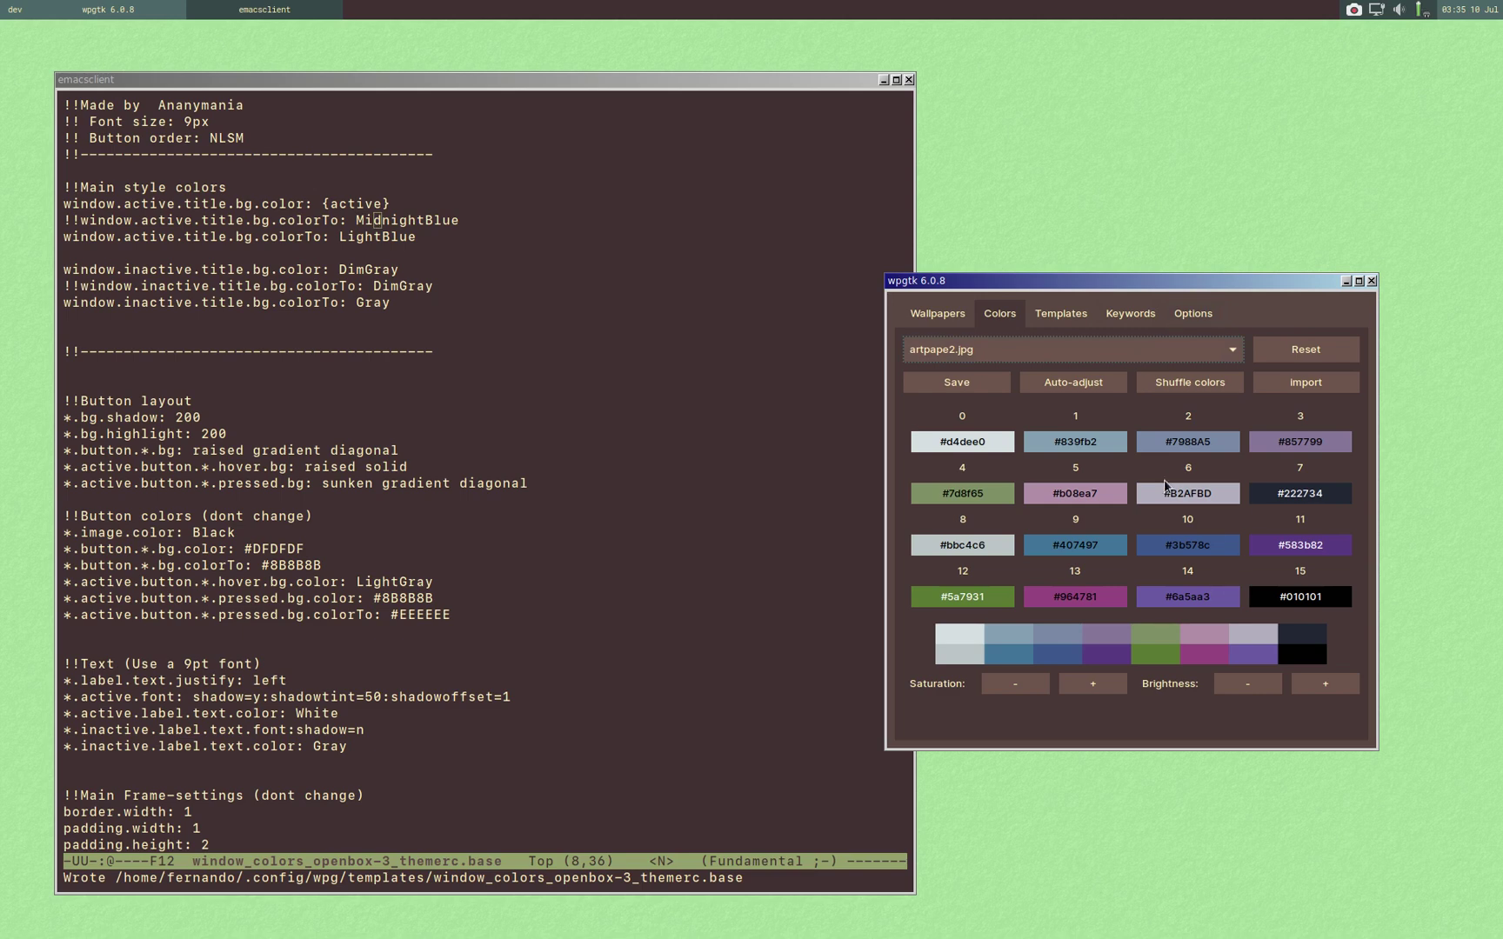
Go to the Wallpapers page and switch the desktop theme to xterm.png.
left_click(943, 312)
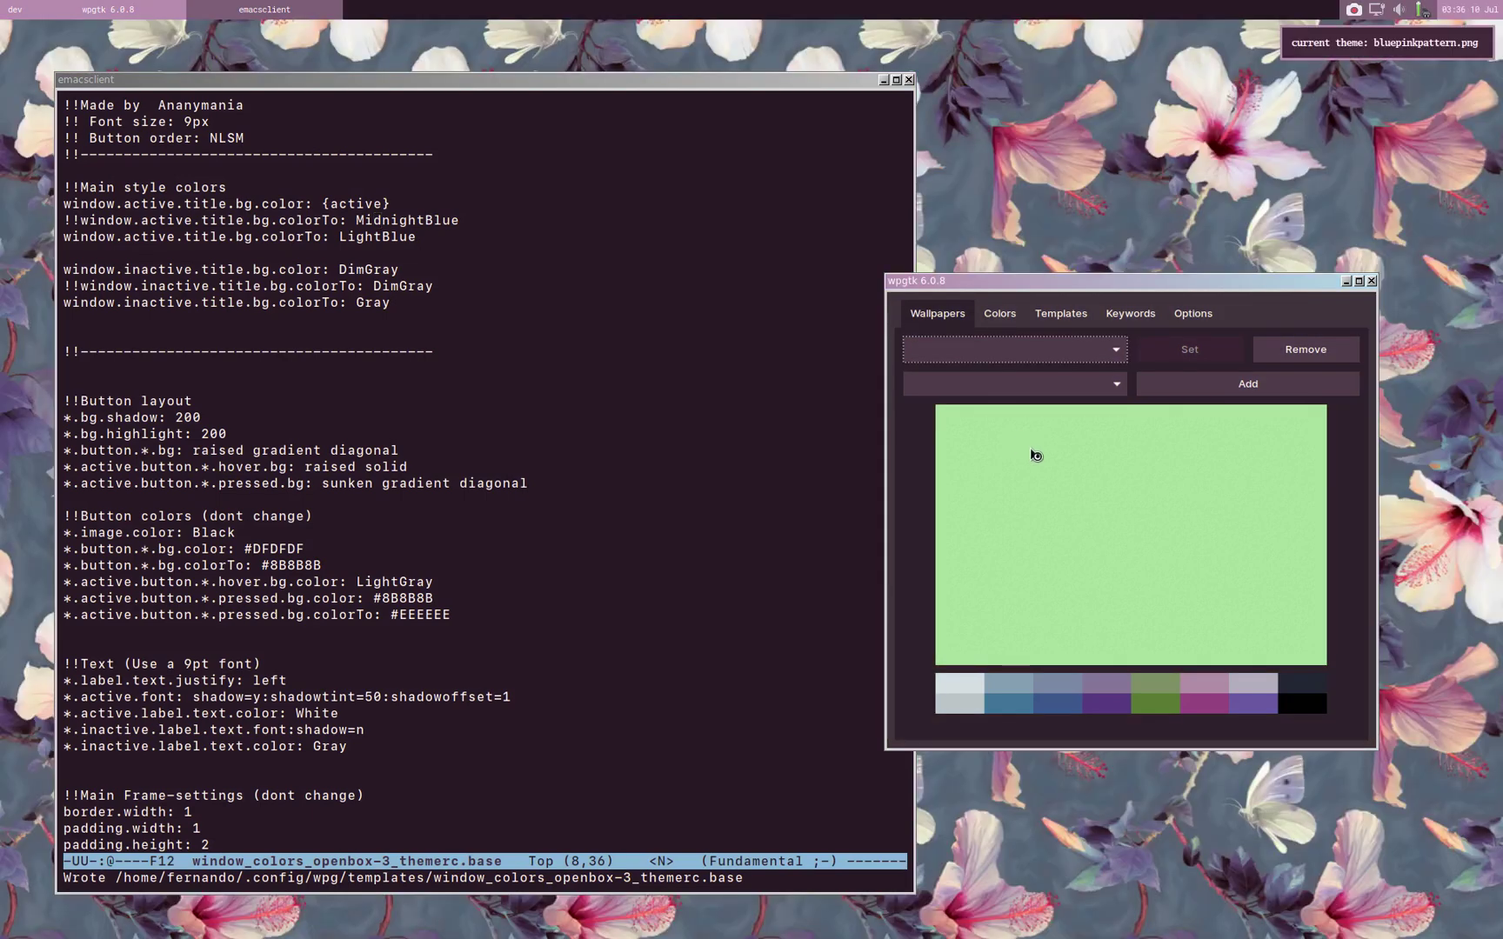
left_click_drag(1140, 439, 1072, 428)
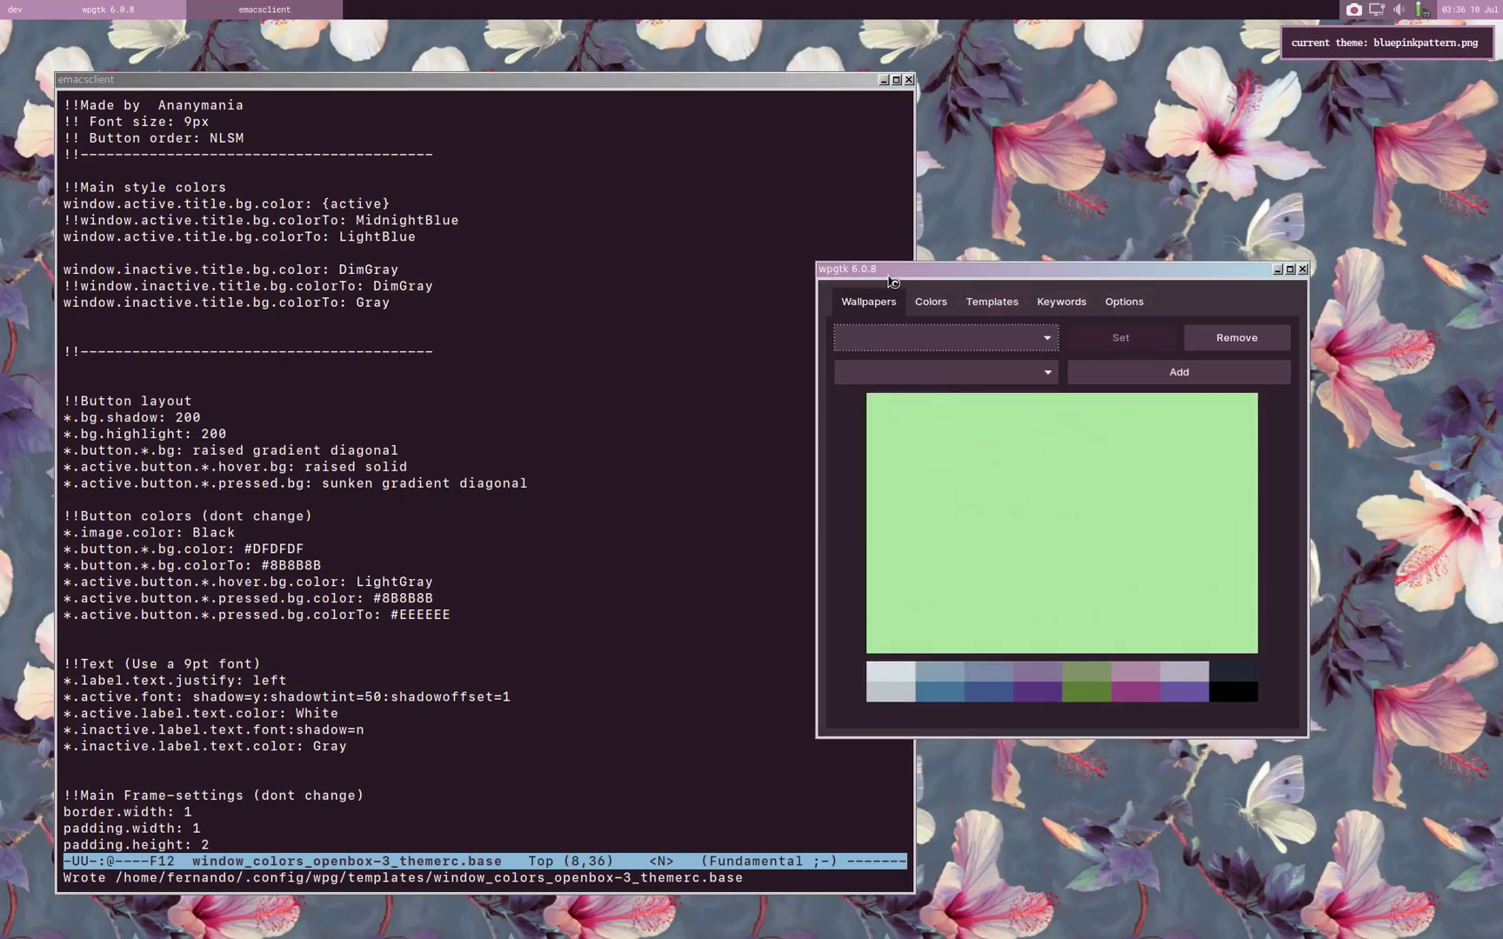
left_click_drag(1016, 498, 1135, 443)
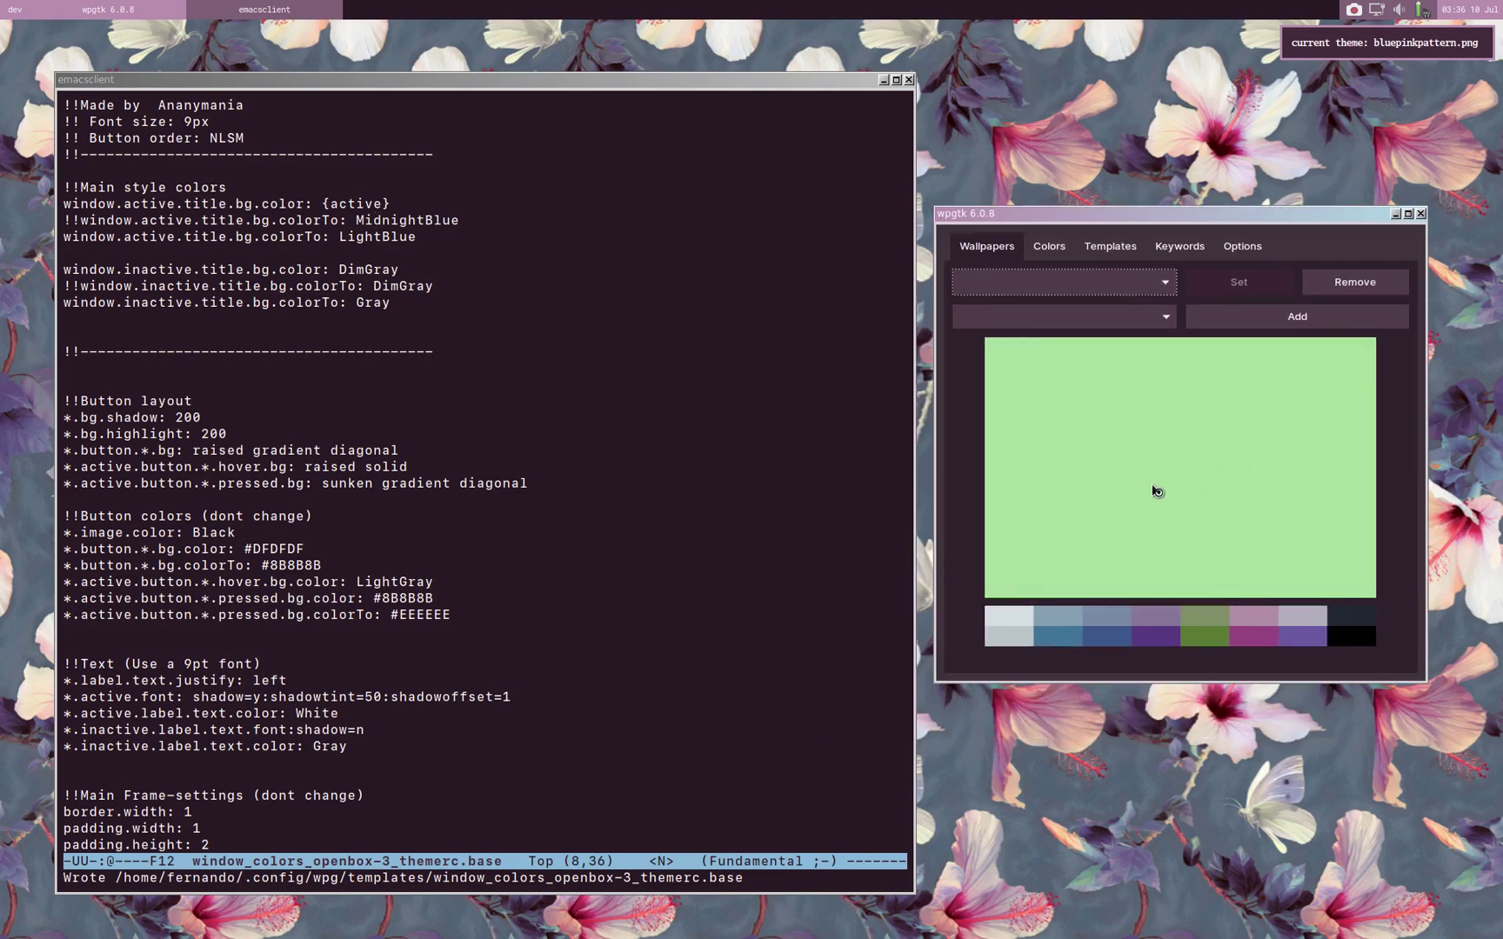
key("super+w")
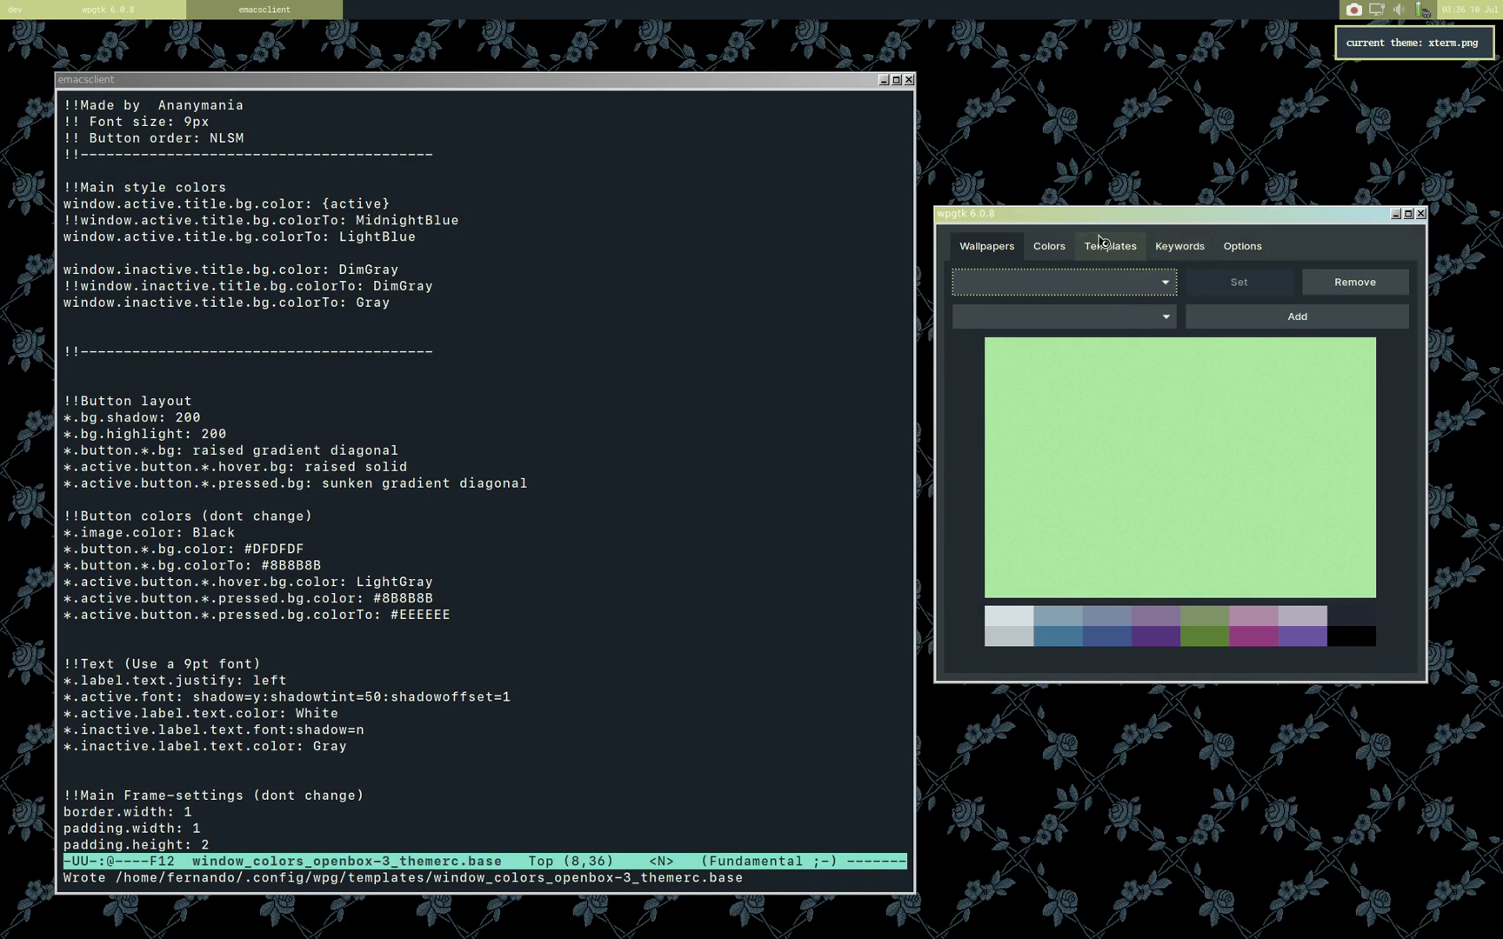
Replace the active title gradient end LightBlue with {inactive}, save, and inspect the desktop menu.
key("Escape")
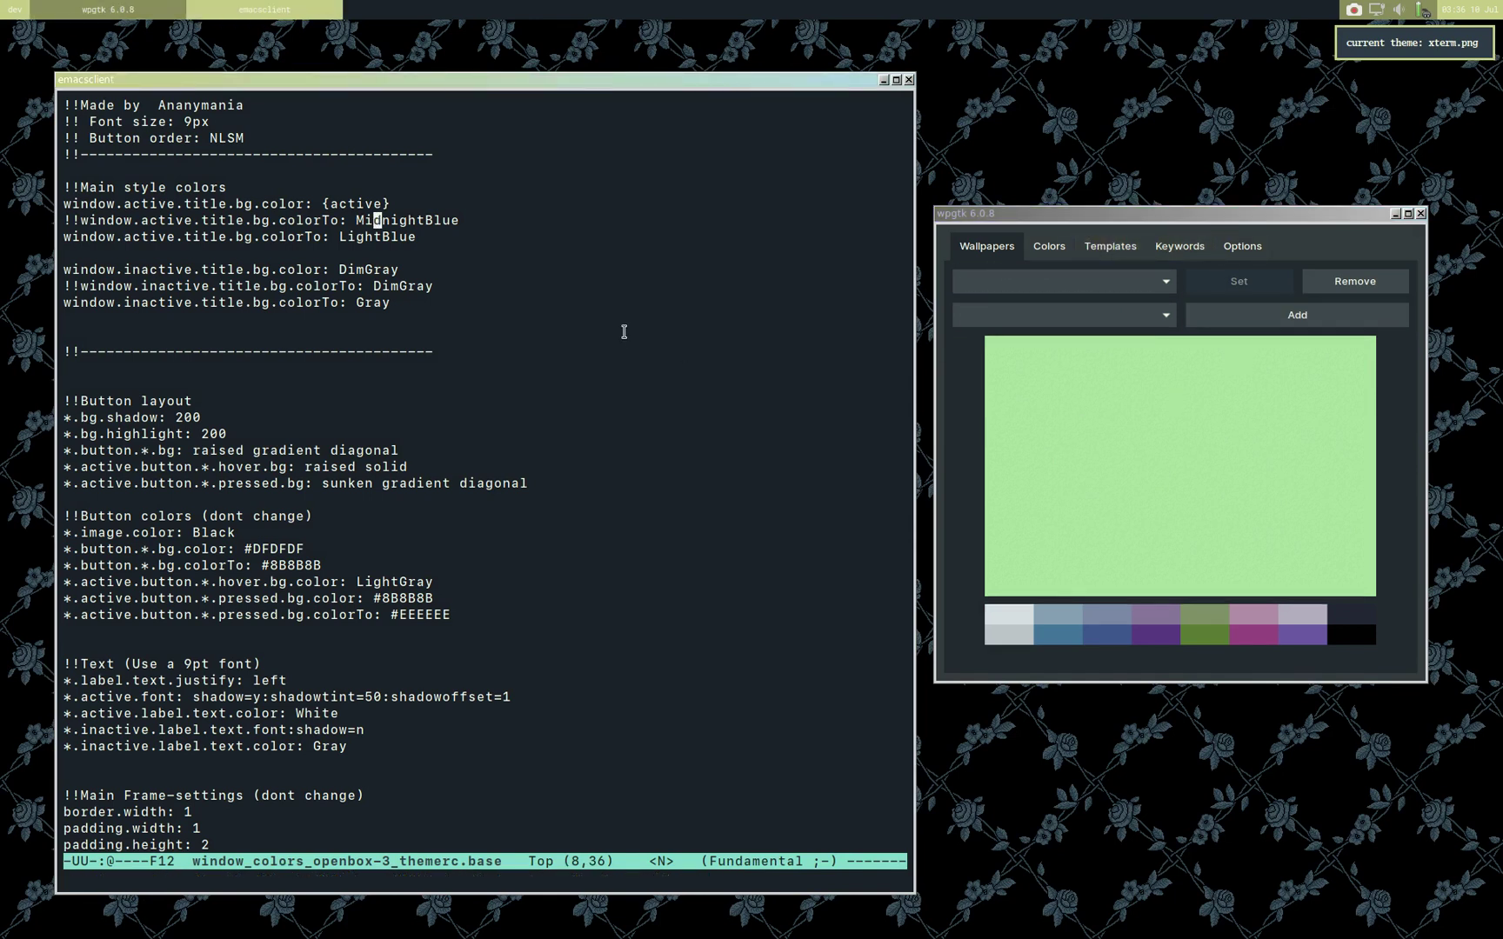
type("jciw{inca")
type("ctive")
key("Escape")
type(":w")
key("Return")
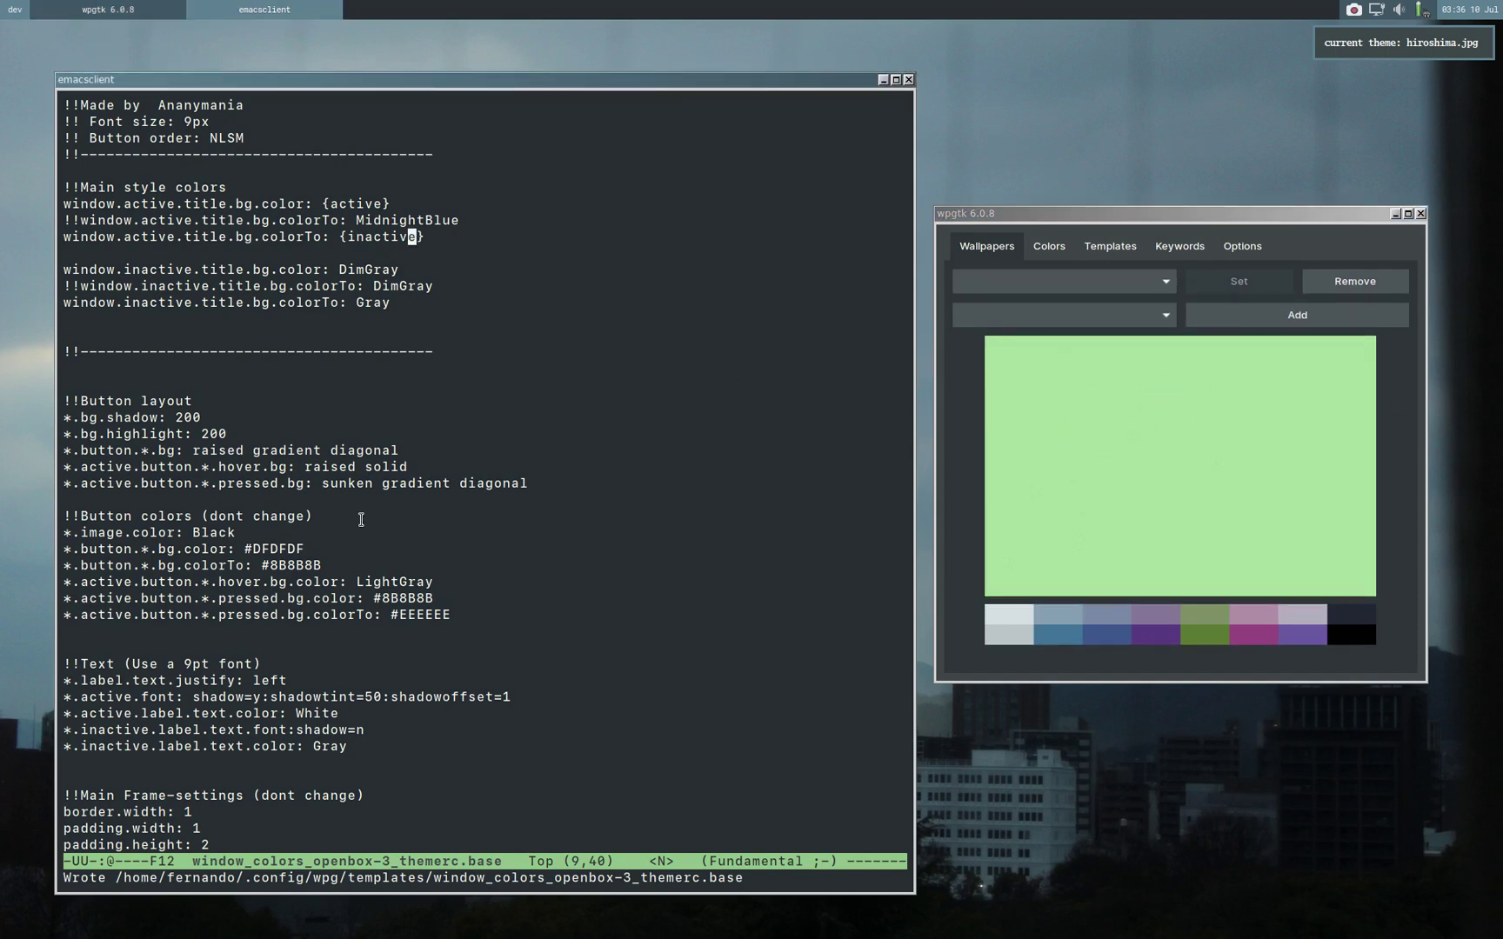
right_click(1209, 99)
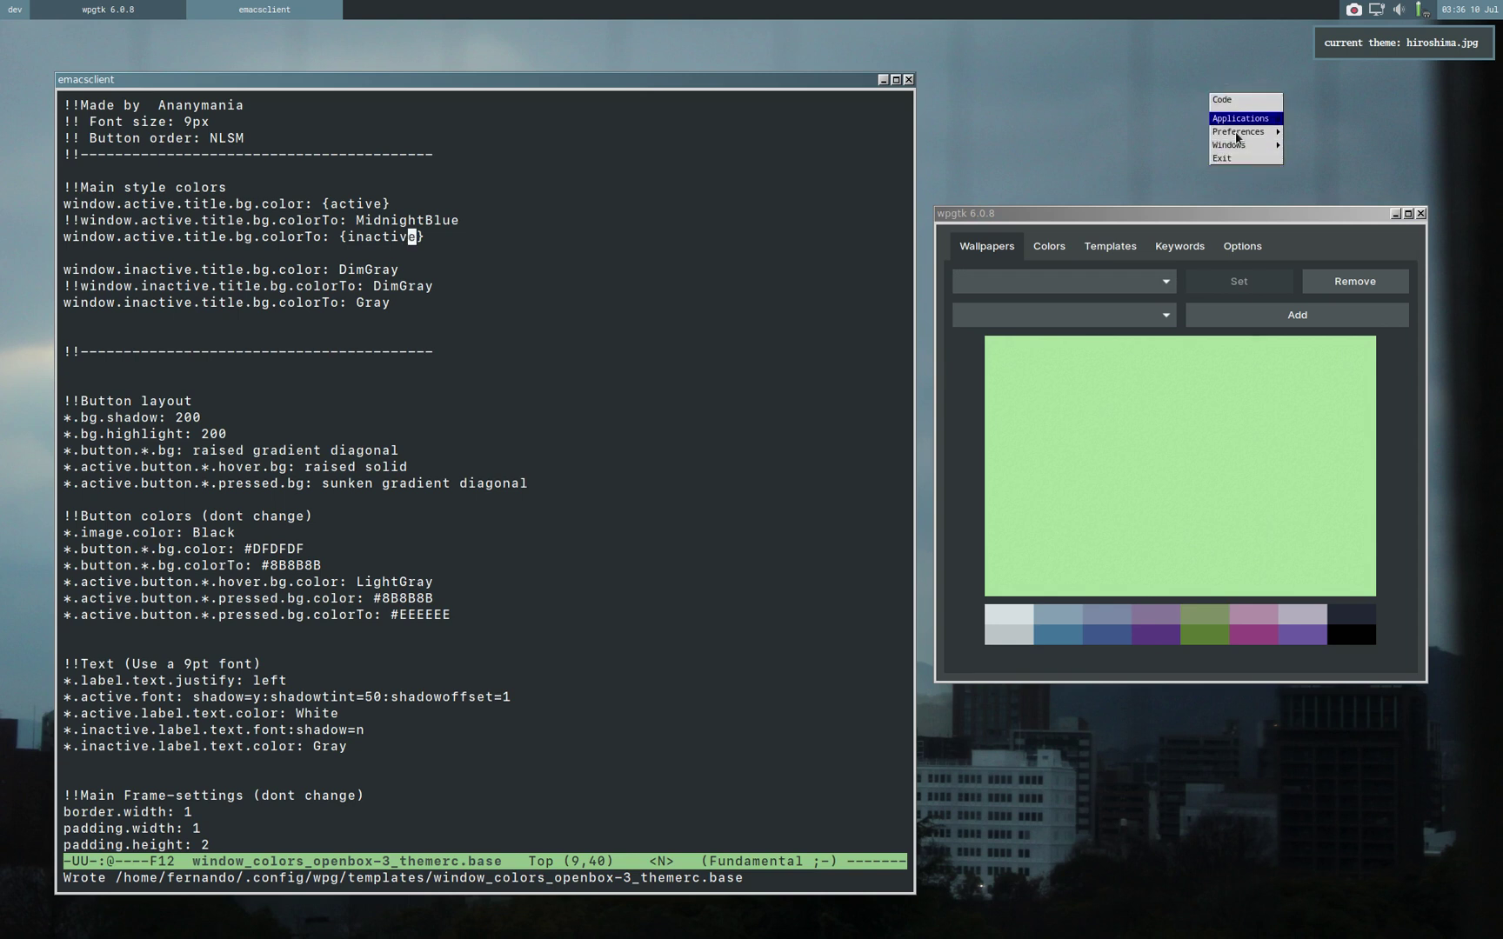
left_click(751, 274)
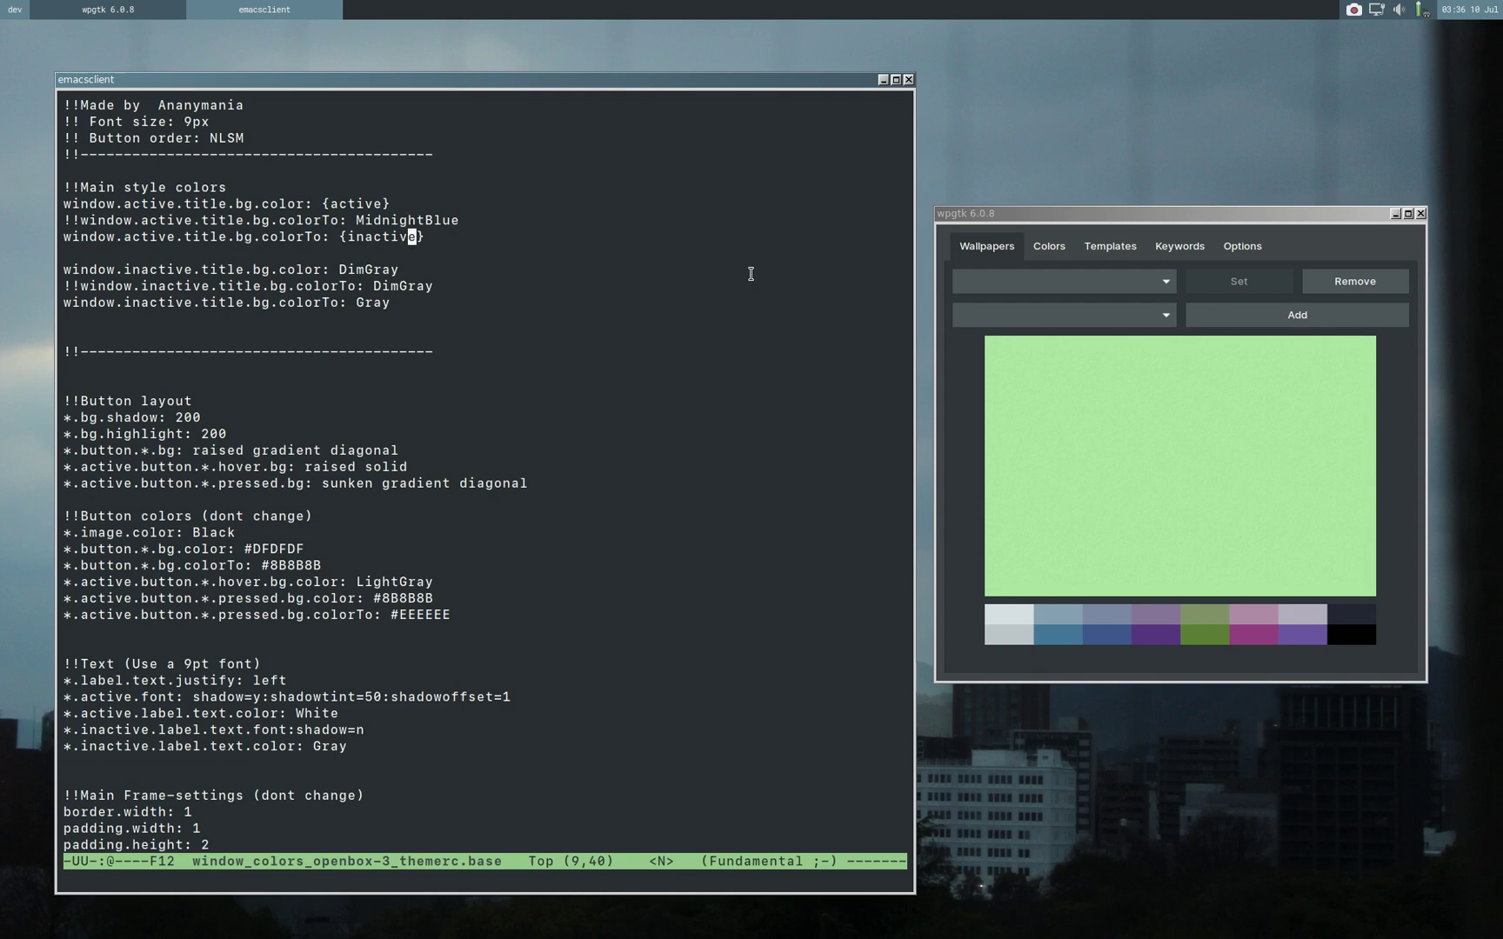
Search for the menu section and change menu.items.active.bg.color from Navy to {active}, saved.
key("shift+g")
key("k")
key("k")
key("k")
key("k")
key("k")
key("k")
key("k")
key("k")
key("k")
key("k")
key("k")
key("k")
key("k")
key("k")
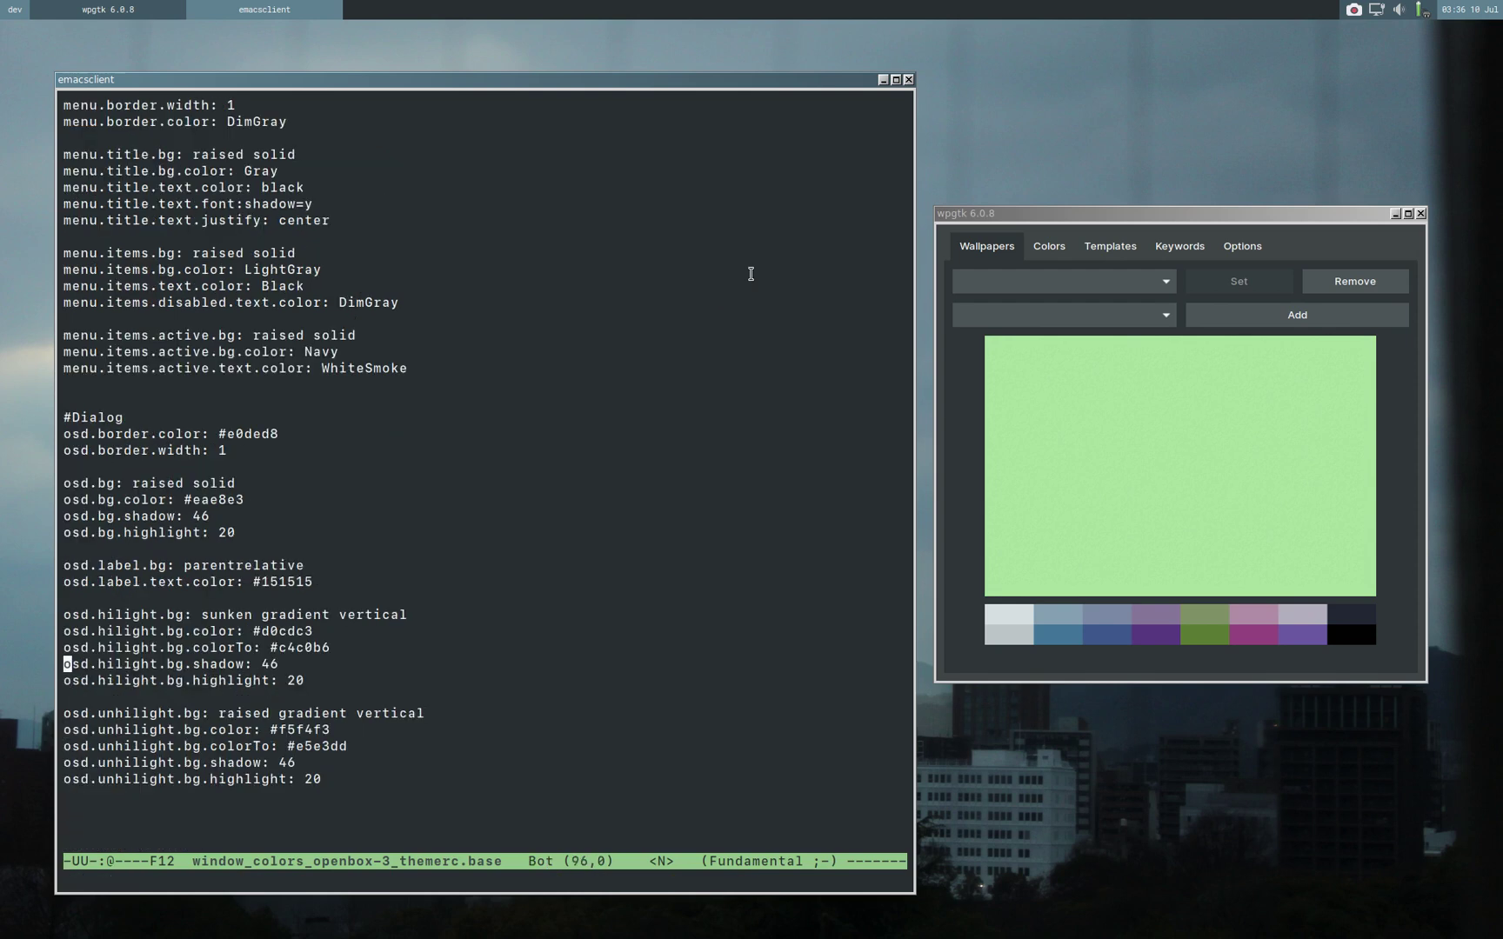
key("slash")
type("menu")
key("Return")
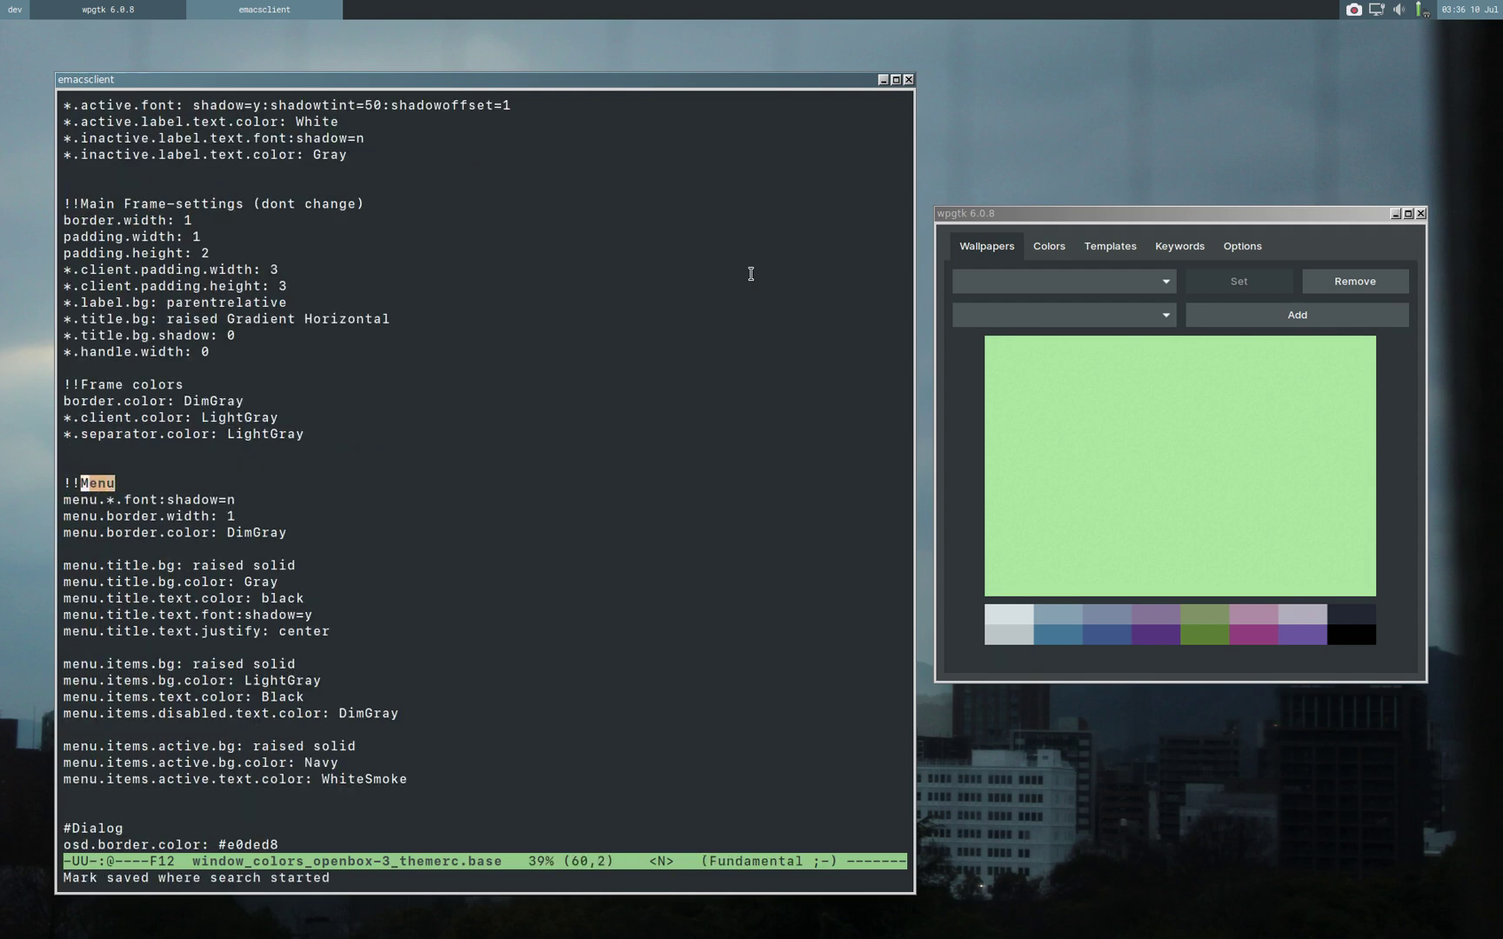
key("j")
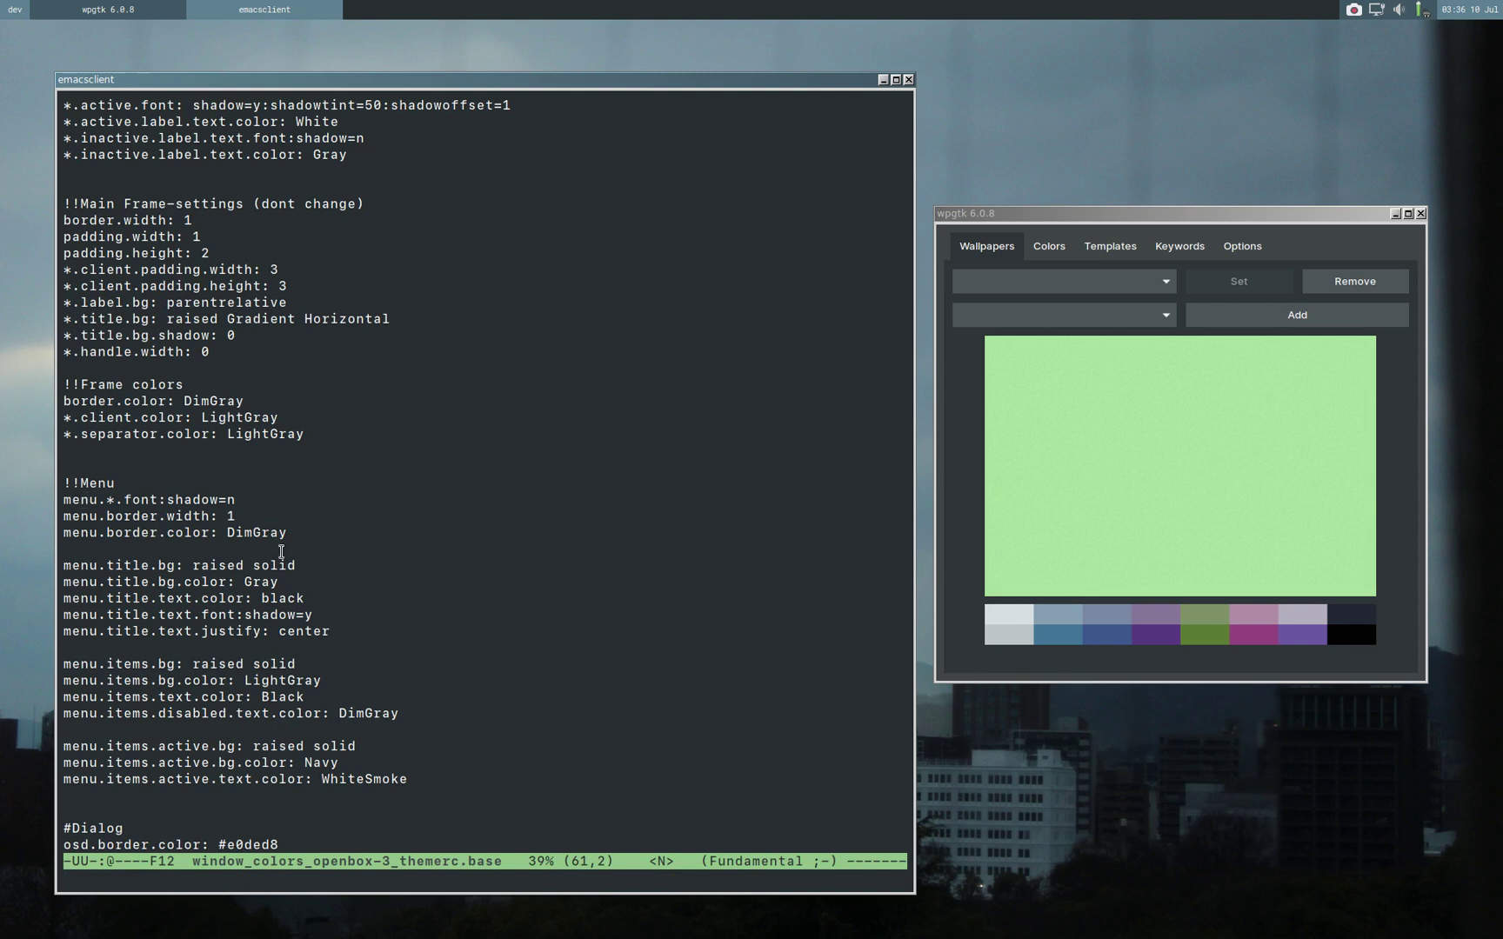
key("j")
key("j")
key("j")
key("j")
key("j")
key("j")
key("j")
key("j")
key("j")
key("j")
key("j")
key("j")
key("j")
key("j")
key("j")
key("j")
key("j")
key("j")
key("k")
key("k")
key("w")
key("w")
key("w")
key("w")
key("w")
key("w")
key("w")
key("w")
key("w")
key("w")
type("cw{active")
key("Escape")
type(":w")
key("Return")
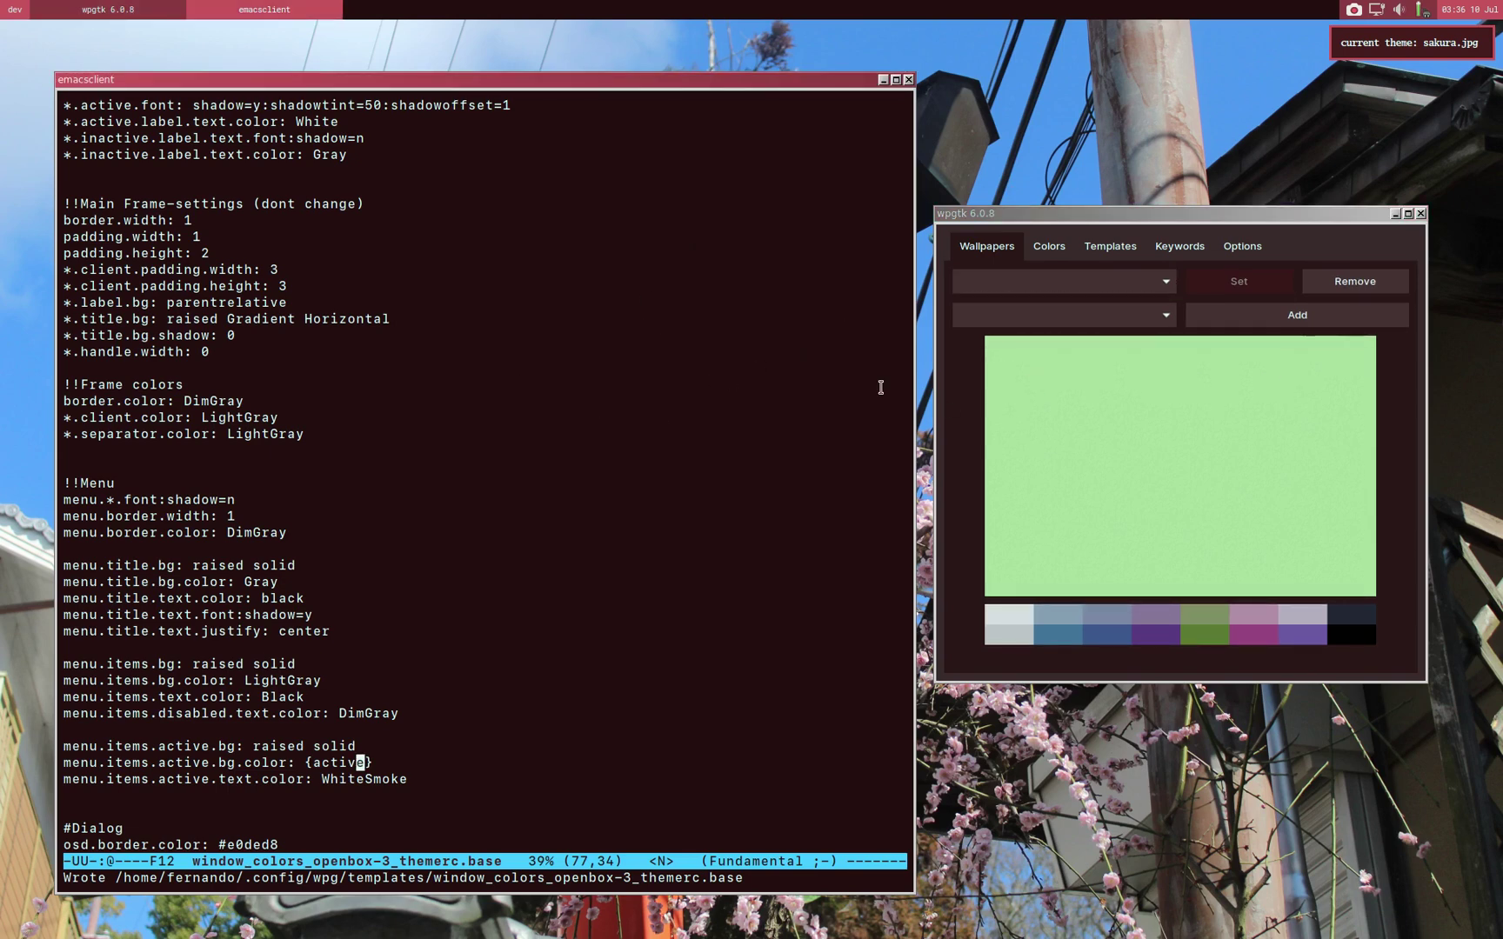
Check the Openbox root menu colours under the sakura theme.
right_click(1098, 84)
mouse_move(1120, 137)
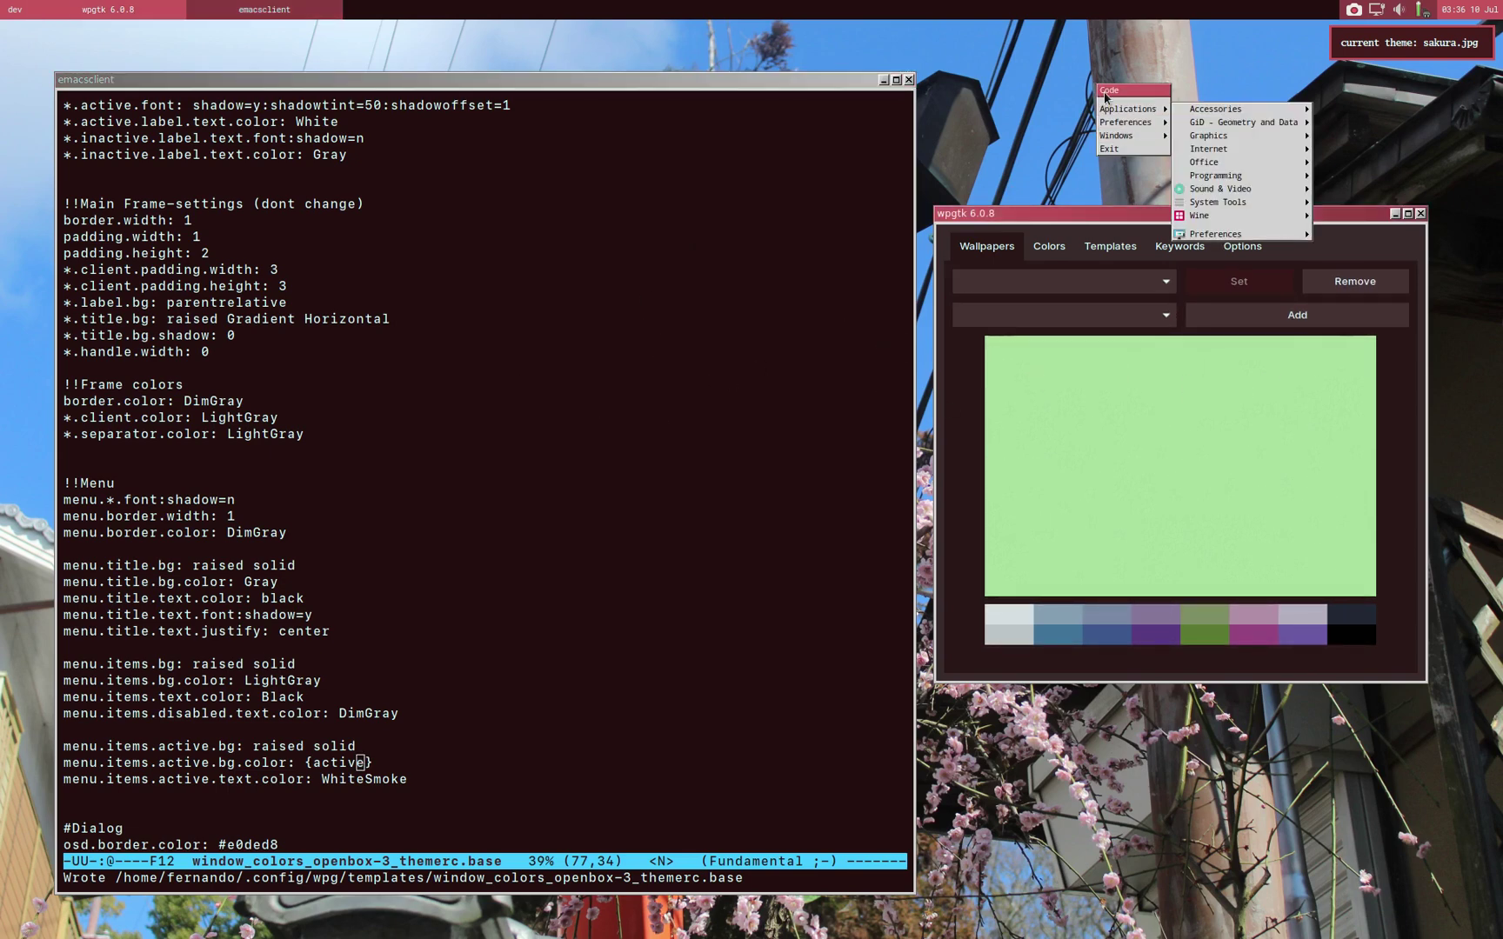
left_click(1033, 105)
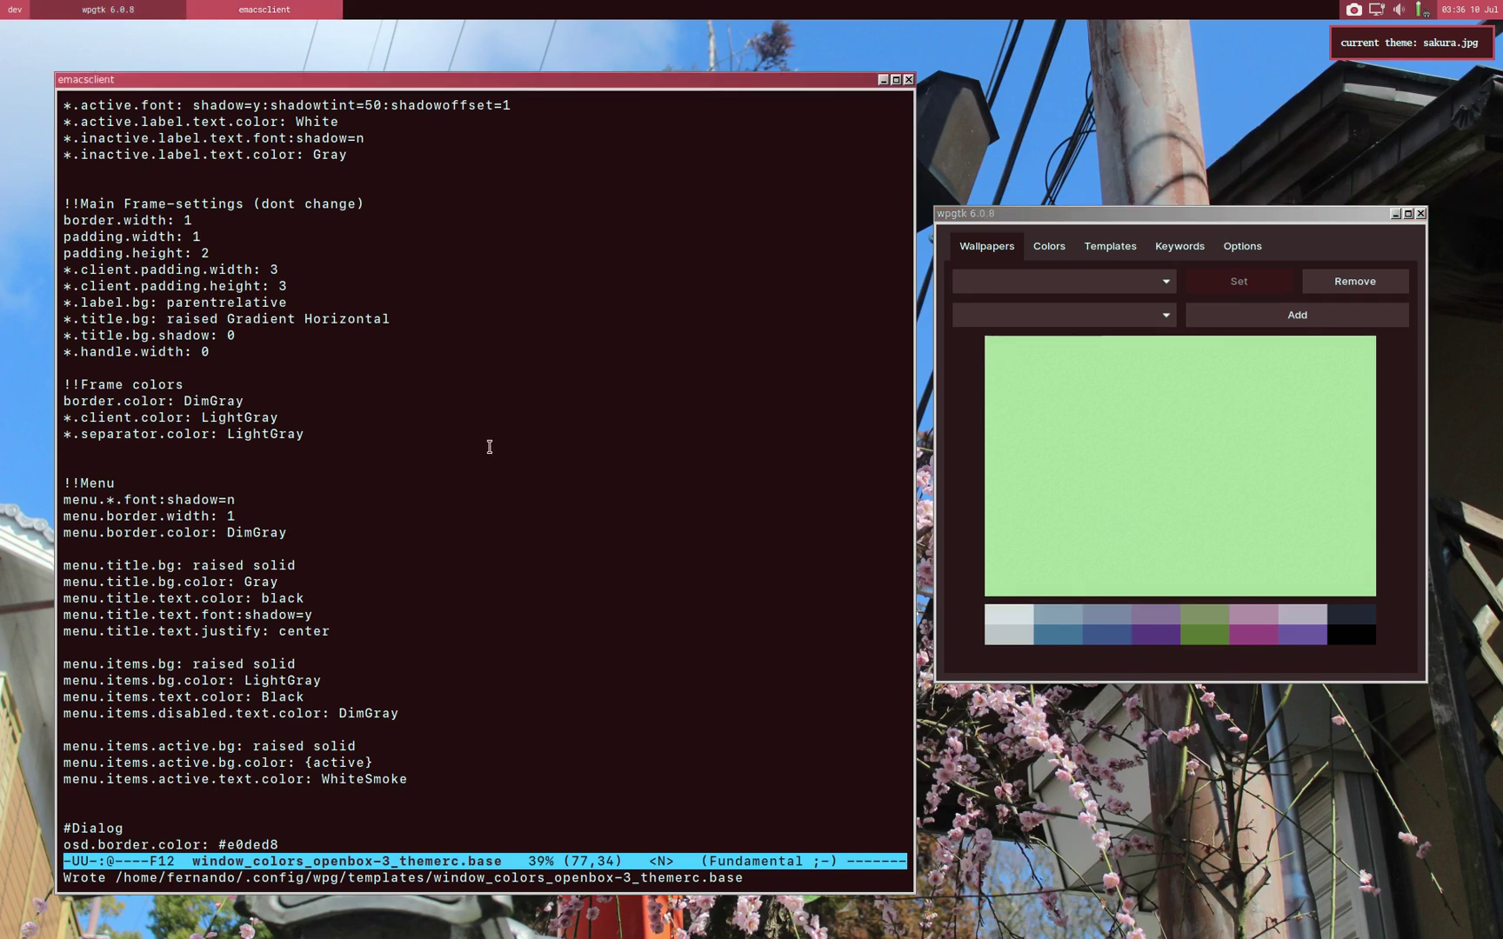
On line 9, replace {inactive} with {color7} in window.active.title.bg.colorTo and save with :w.
key("g")
key("g")
key("Down")
key("Down")
key("Down")
key("Down")
key("Down")
key("Down")
key("Down")
key("Down")
key("Down")
key("Down")
key("Down")
key("Down")
key("Down")
key("Down")
key("Down")
key("Down")
key("Down")
key("Down")
key("Down")
key("Down")
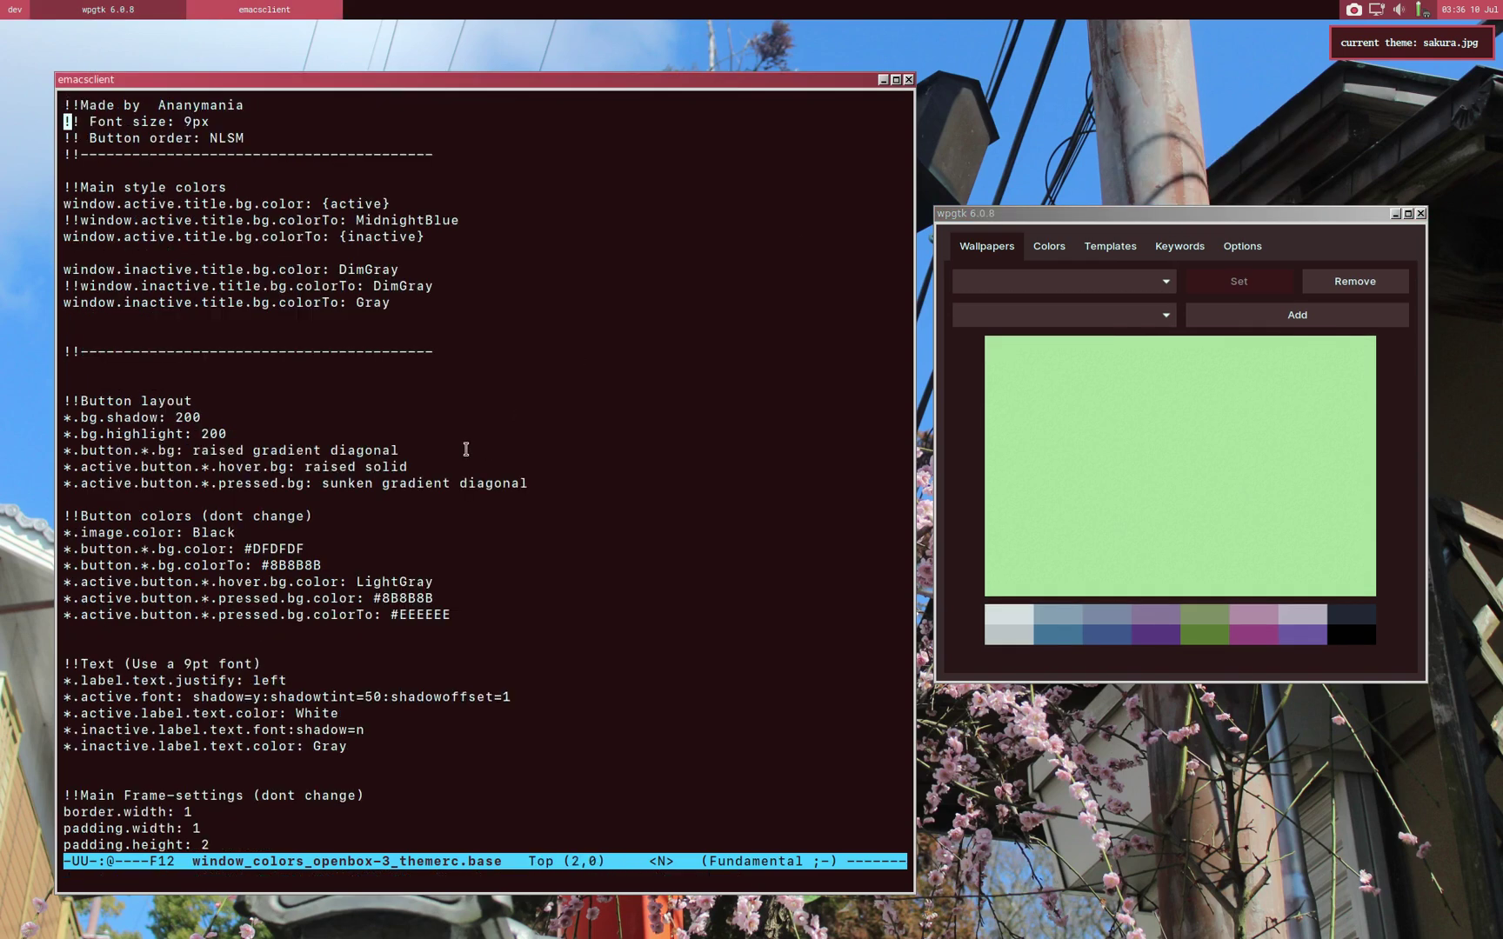
key("Down")
key("Down")
key("Down")
key("Down")
key("Down")
key("Down")
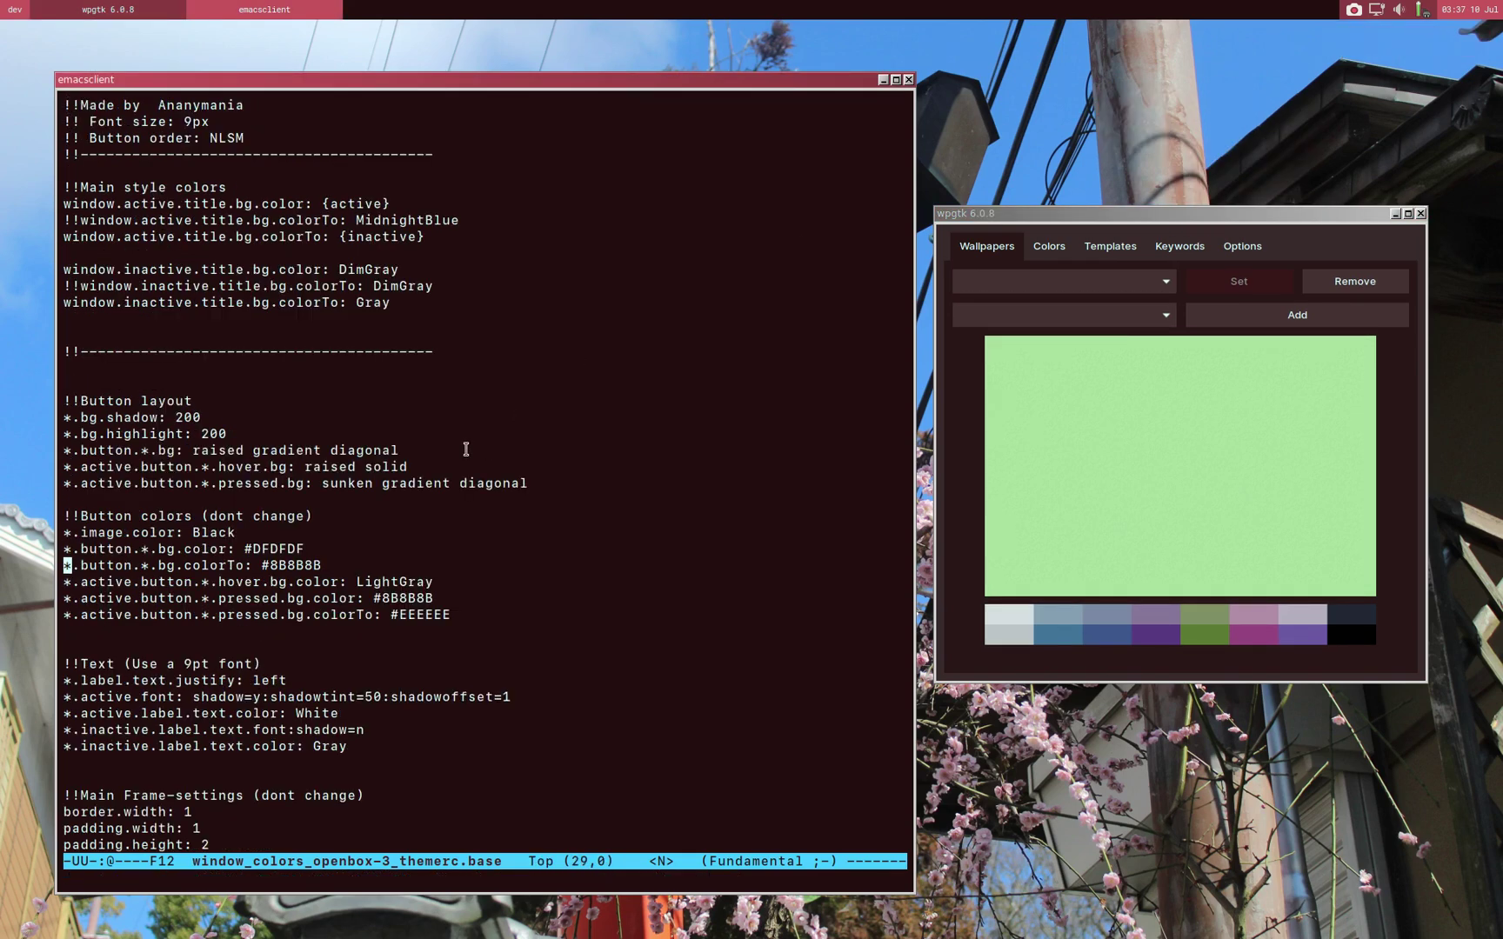
key("Up")
key("Up")
key("Up")
key("Up")
key("Up")
key("Up")
key("Up")
key("Up")
key("Up")
key("Up")
key("Up")
key("Up")
key("Up")
key("Up")
key("Up")
key("Up")
key("Up")
key("Up")
key("Up")
key("Up")
key("Right")
key("Right")
key("Right")
key("Right")
key("Right")
key("Right")
key("Right")
key("Right")
key("Right")
key("Right")
key("Right")
key("Right")
key("Right")
key("Right")
key("Right")
key("Right")
key("Right")
key("Right")
key("Right")
key("Right")
key("Right")
key("Right")
key("Right")
key("Right")
key("Right")
key("Right")
key("Right")
key("Right")
key("Right")
key("Right")
key("Right")
key("Right")
key("Up")
key("Down")
key("Down")
key("c")
key("i")
key("braceleft")
type("color")
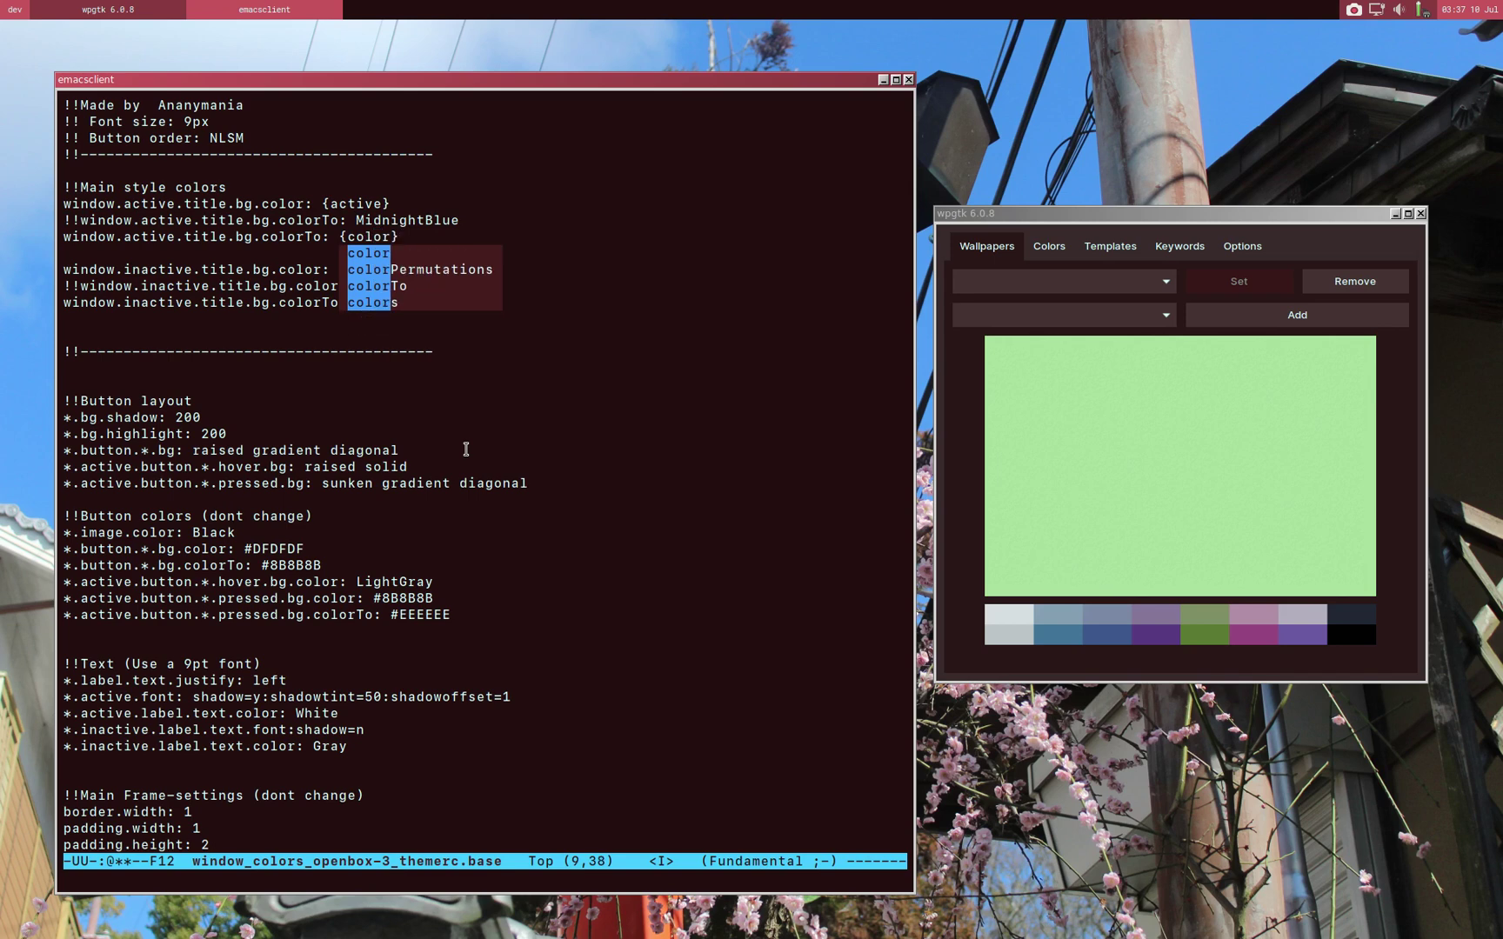
type("7")
key("Escape")
type(":w")
key("Return")
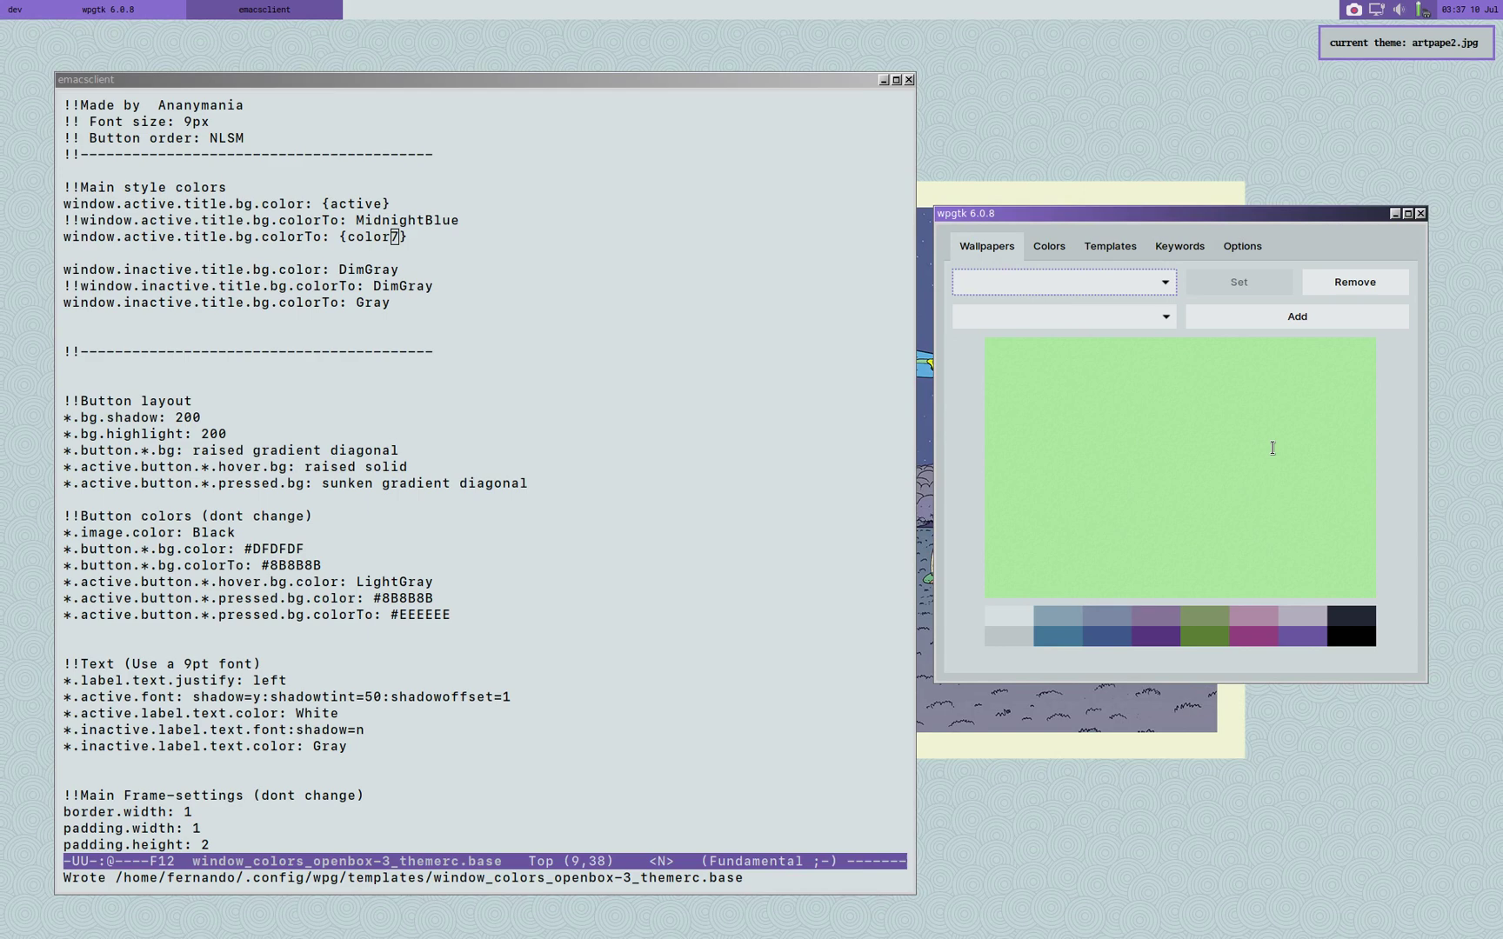
key("super+Return")
type("wpg --")
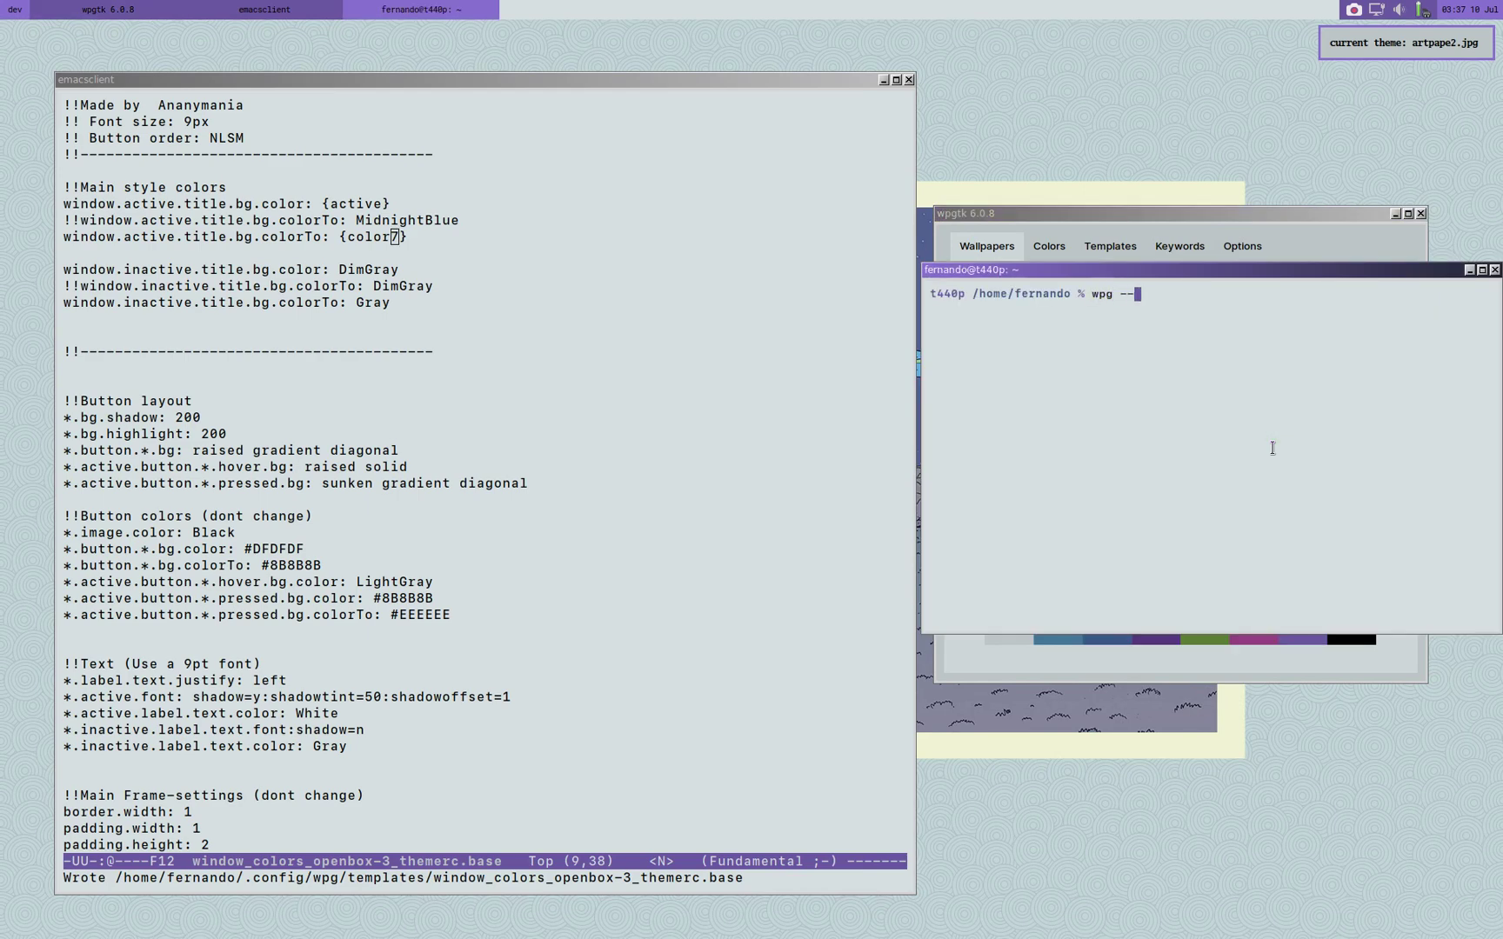
type("preview")
key("Return")
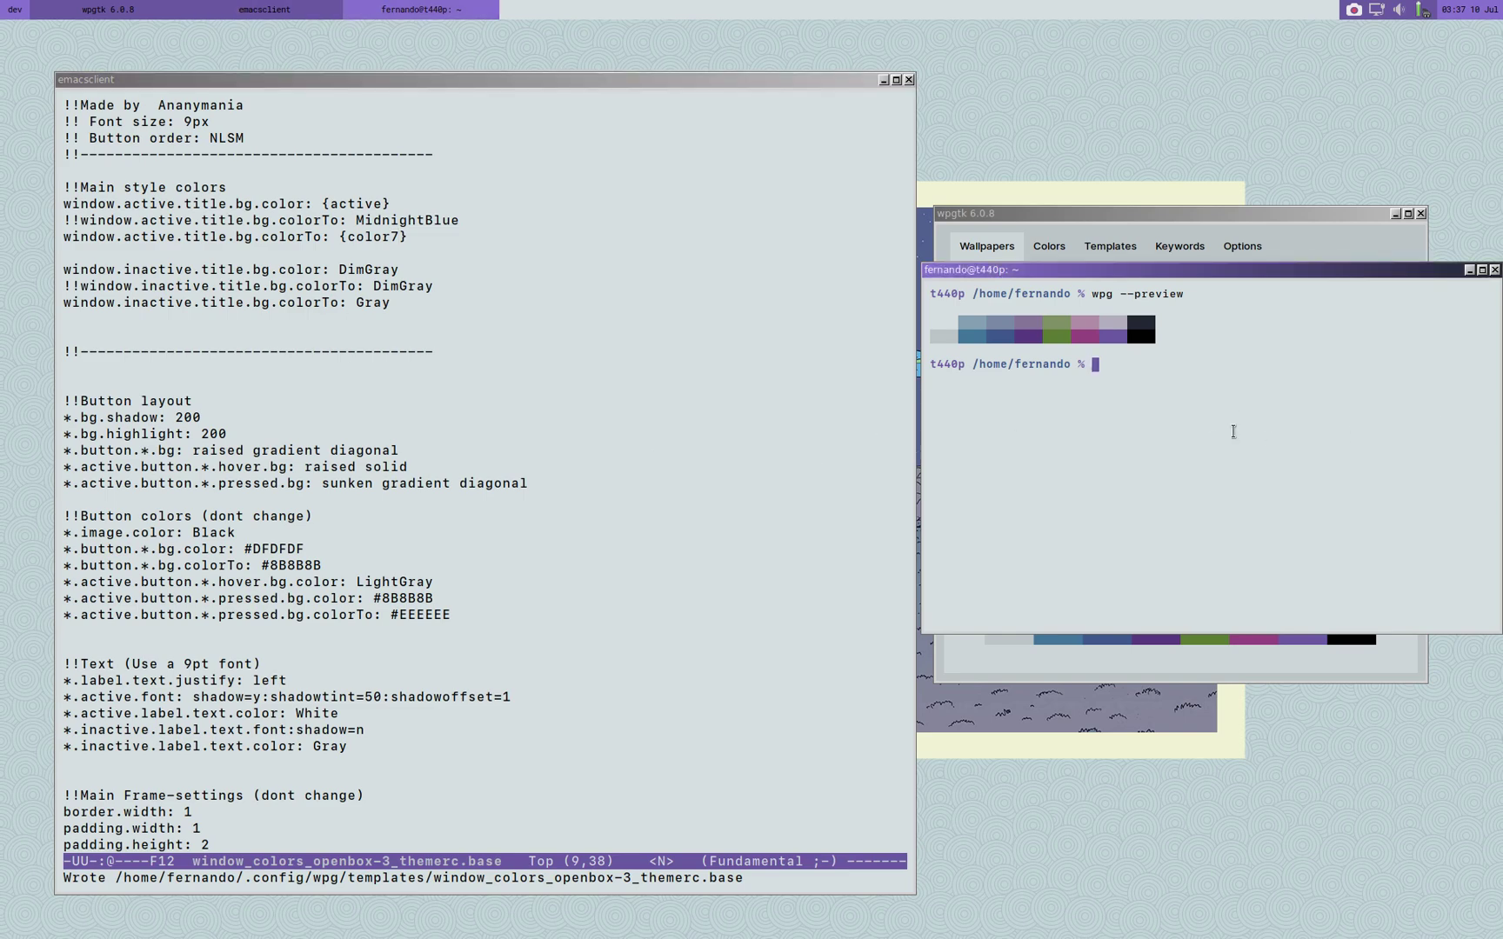
type("color")
key("Return")
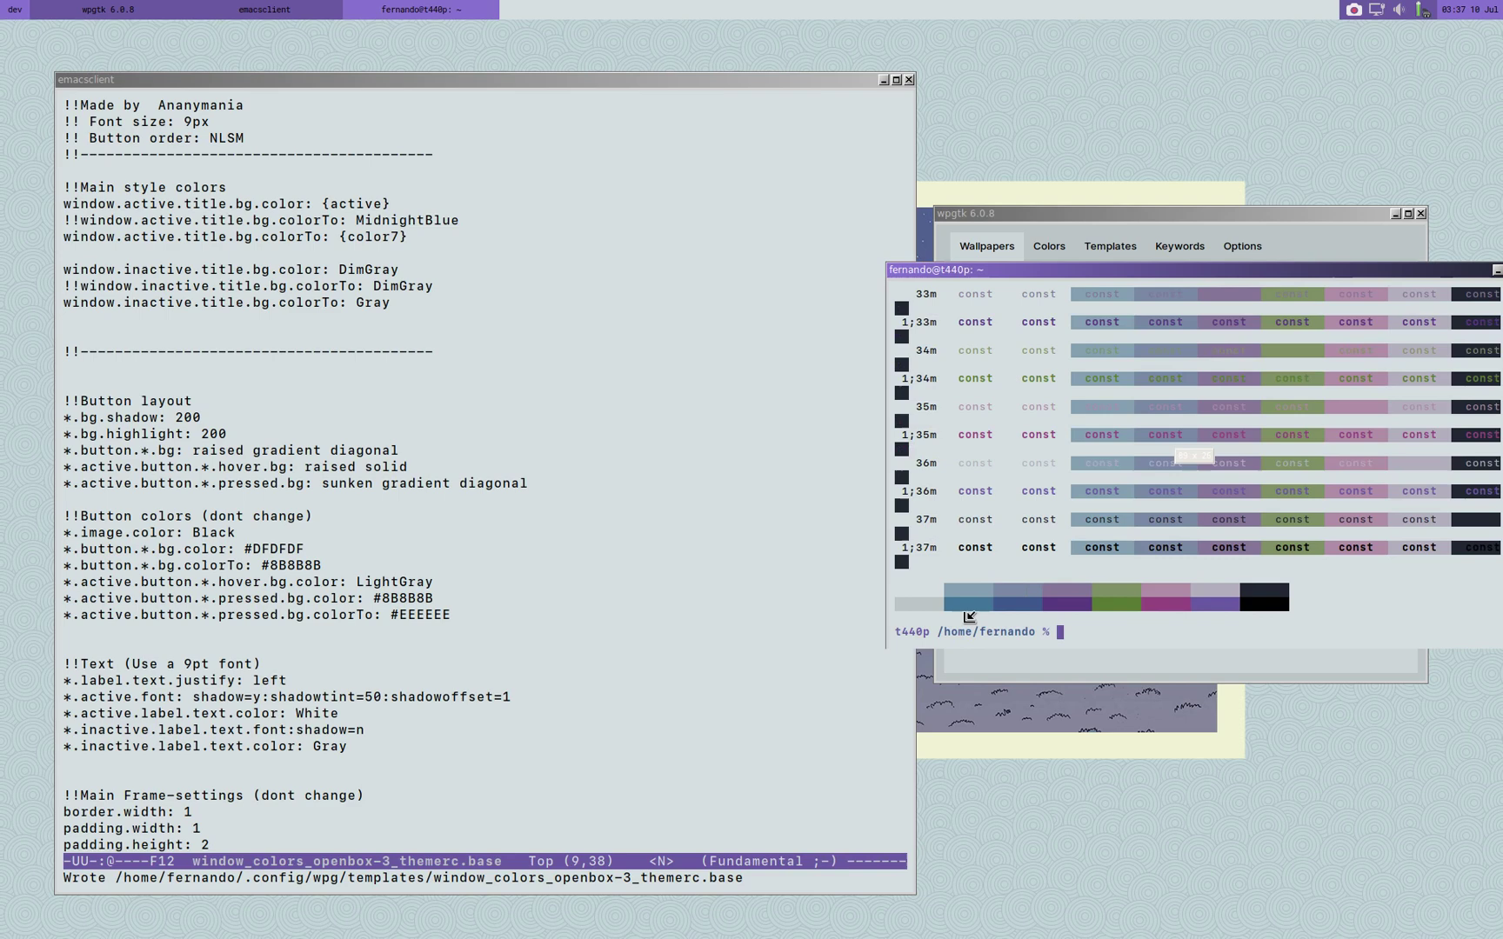
Revert window.active.title.bg.colorTo from {color7} to {inactive}, save the template, and switch to the panamaset.jpg theme.
key("ctrl+d")
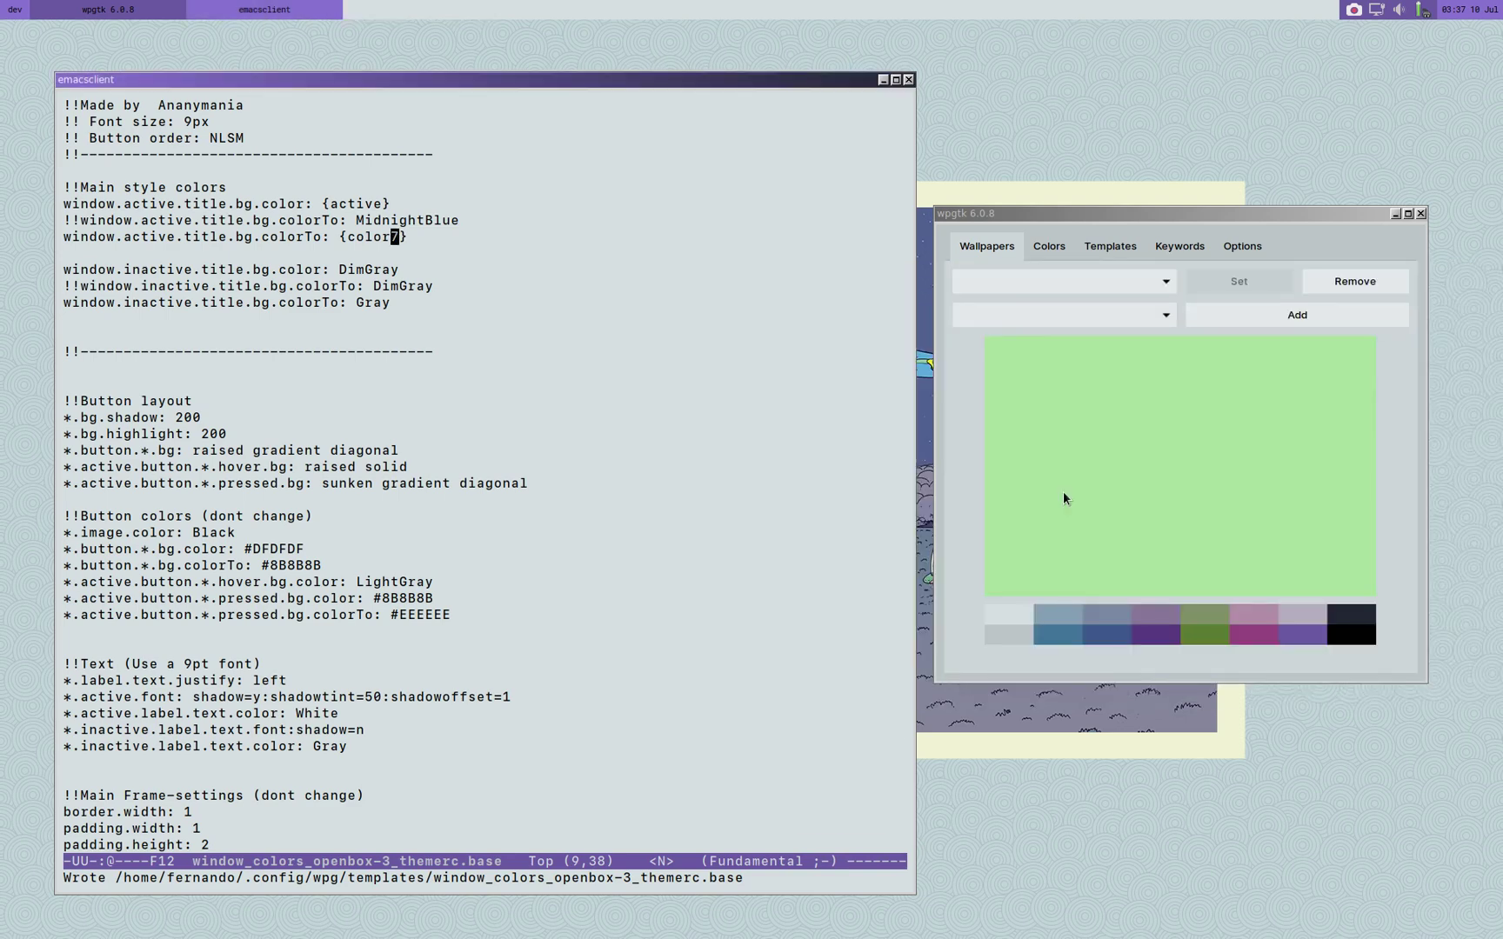
type("u")
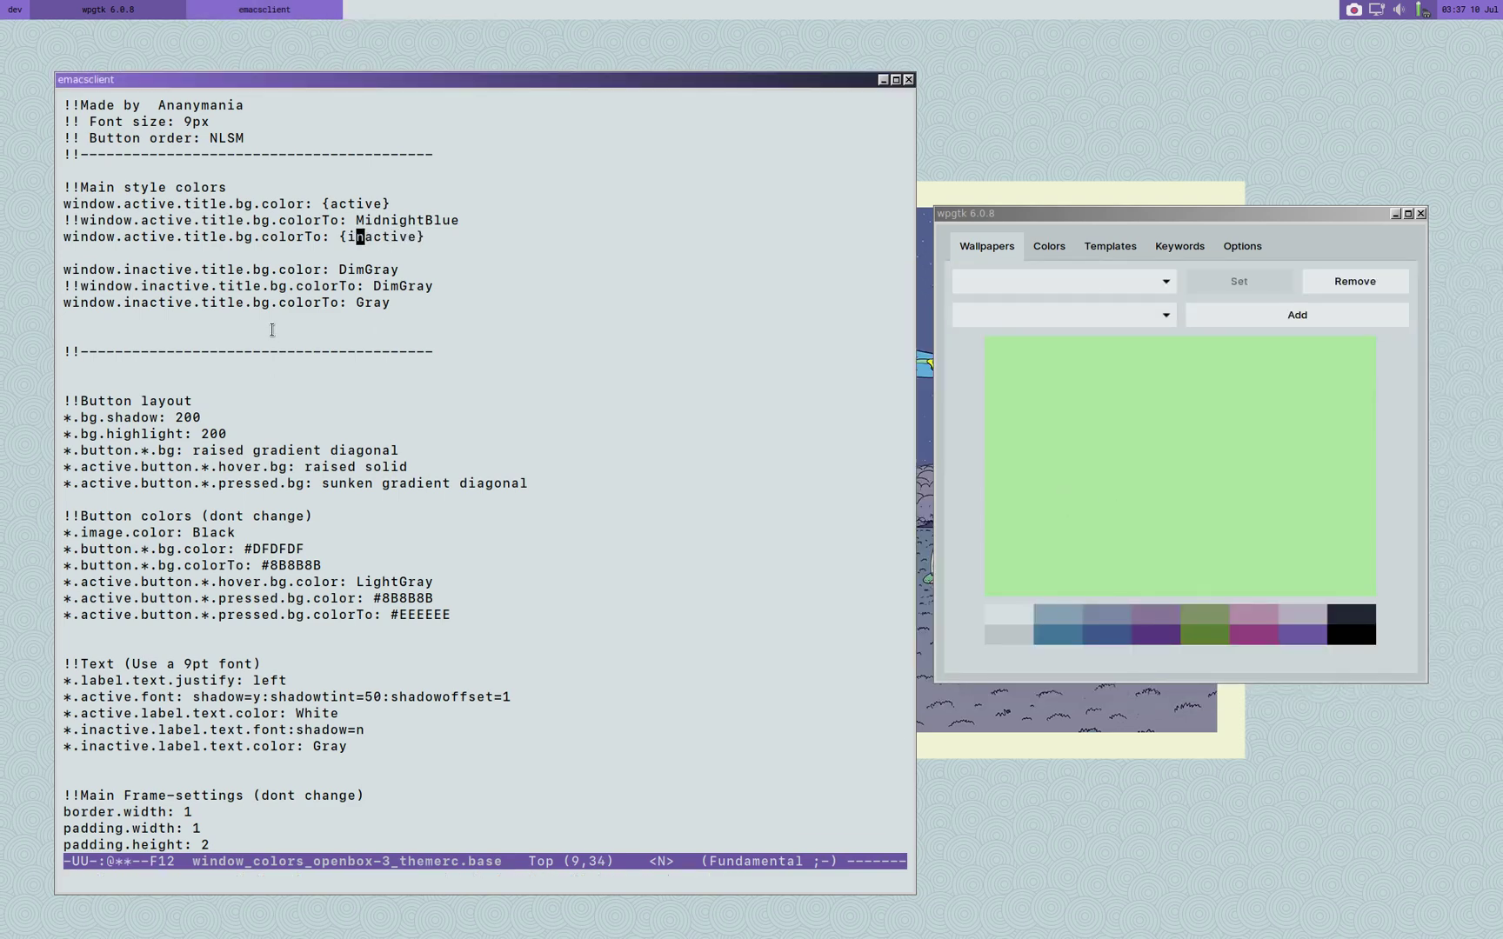
type("kj:w")
key("Return")
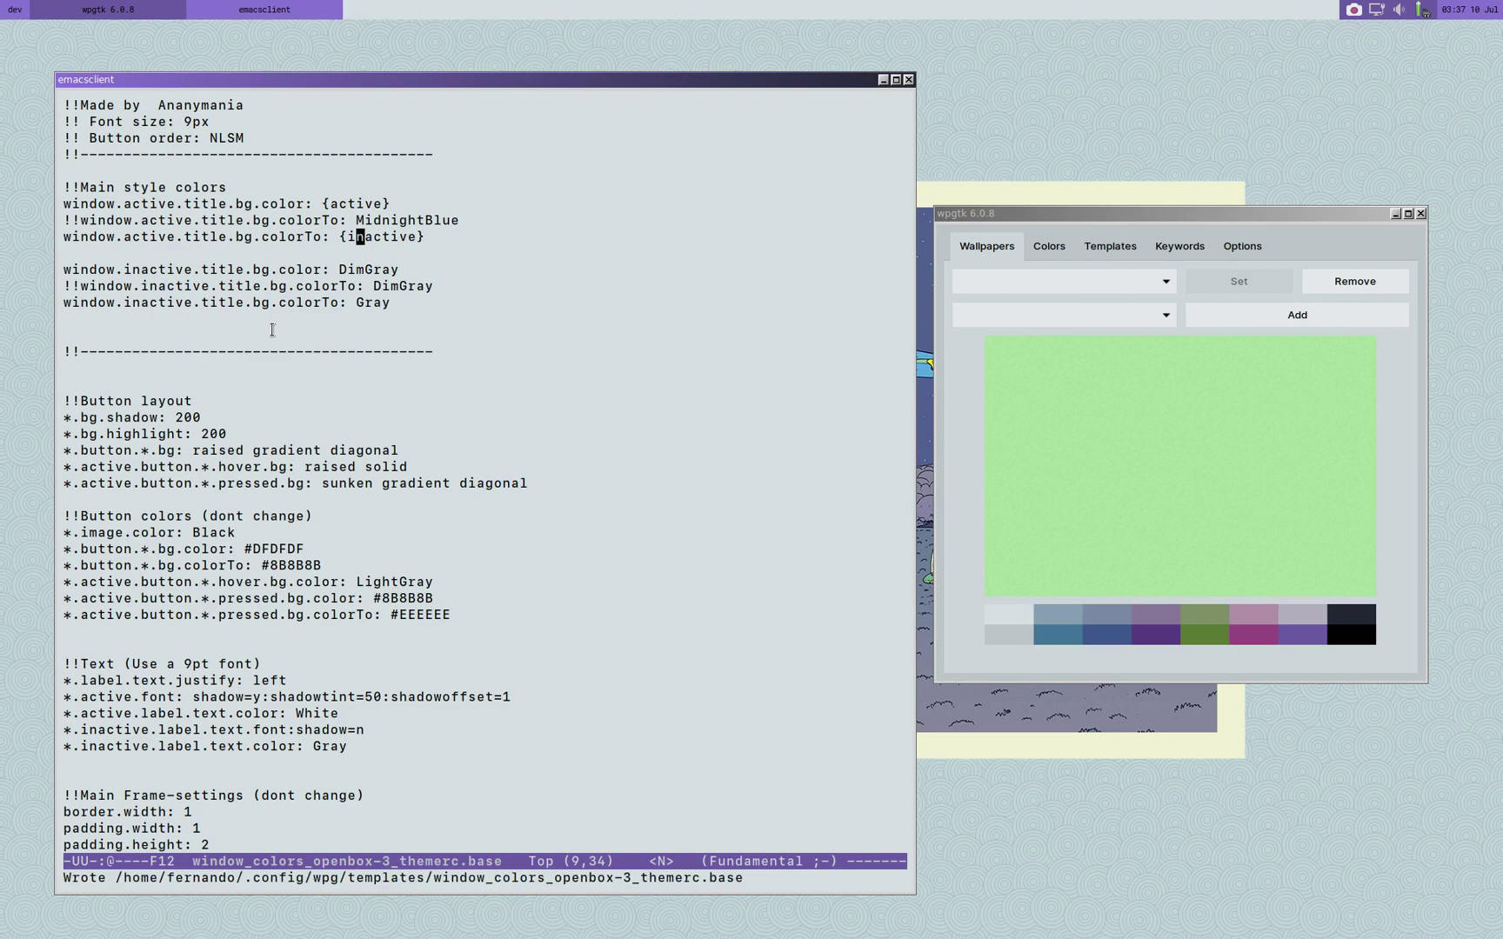
key("super+w")
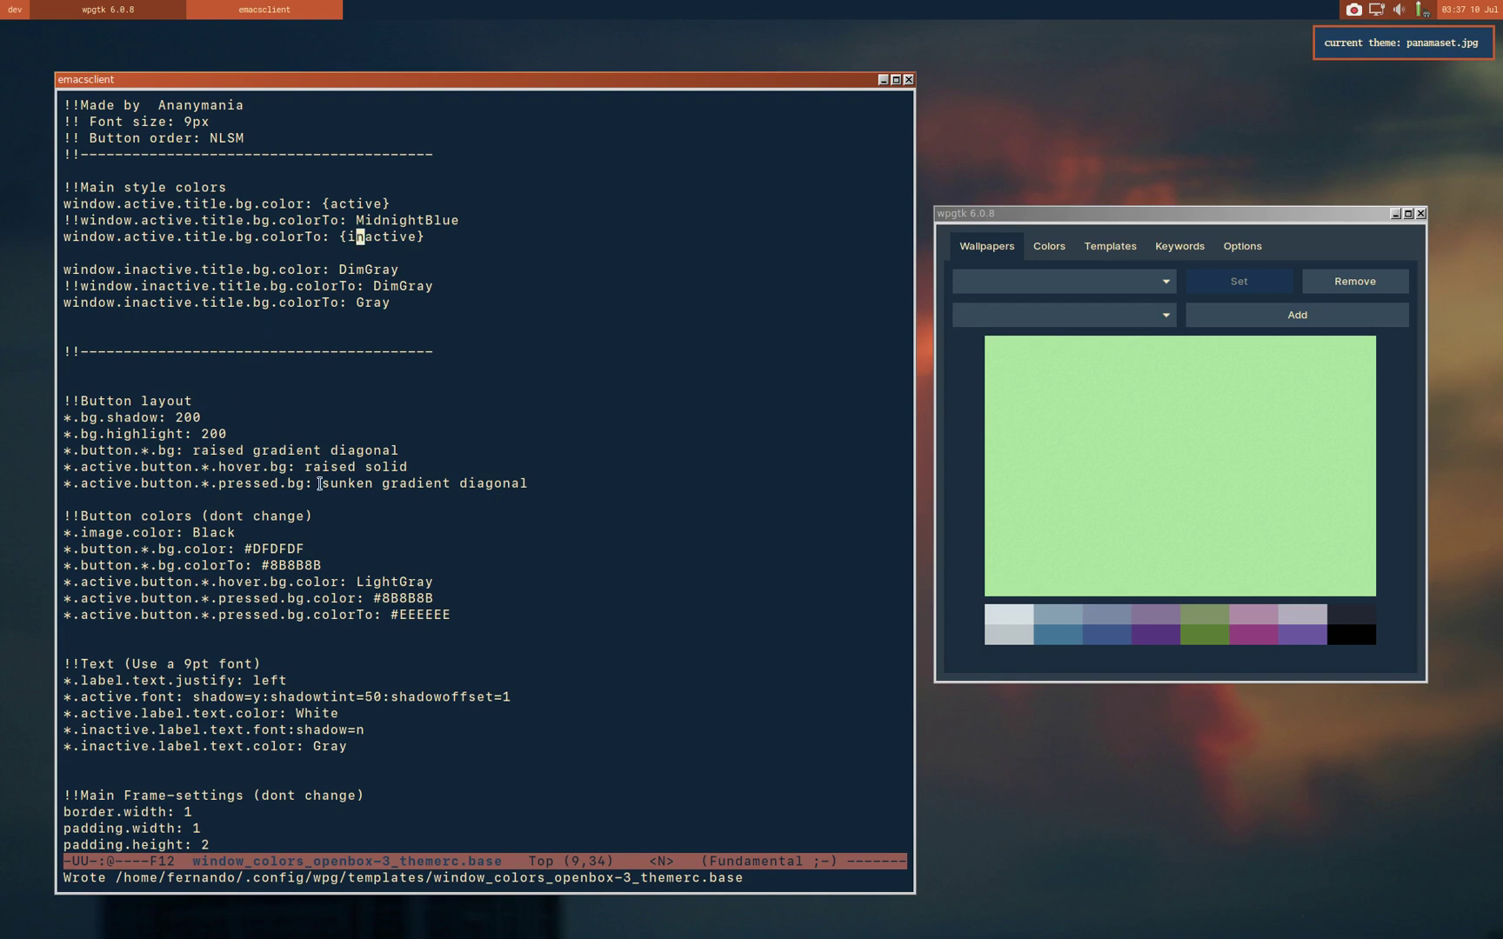
key("Down")
key("Down")
key("Down")
key("Down")
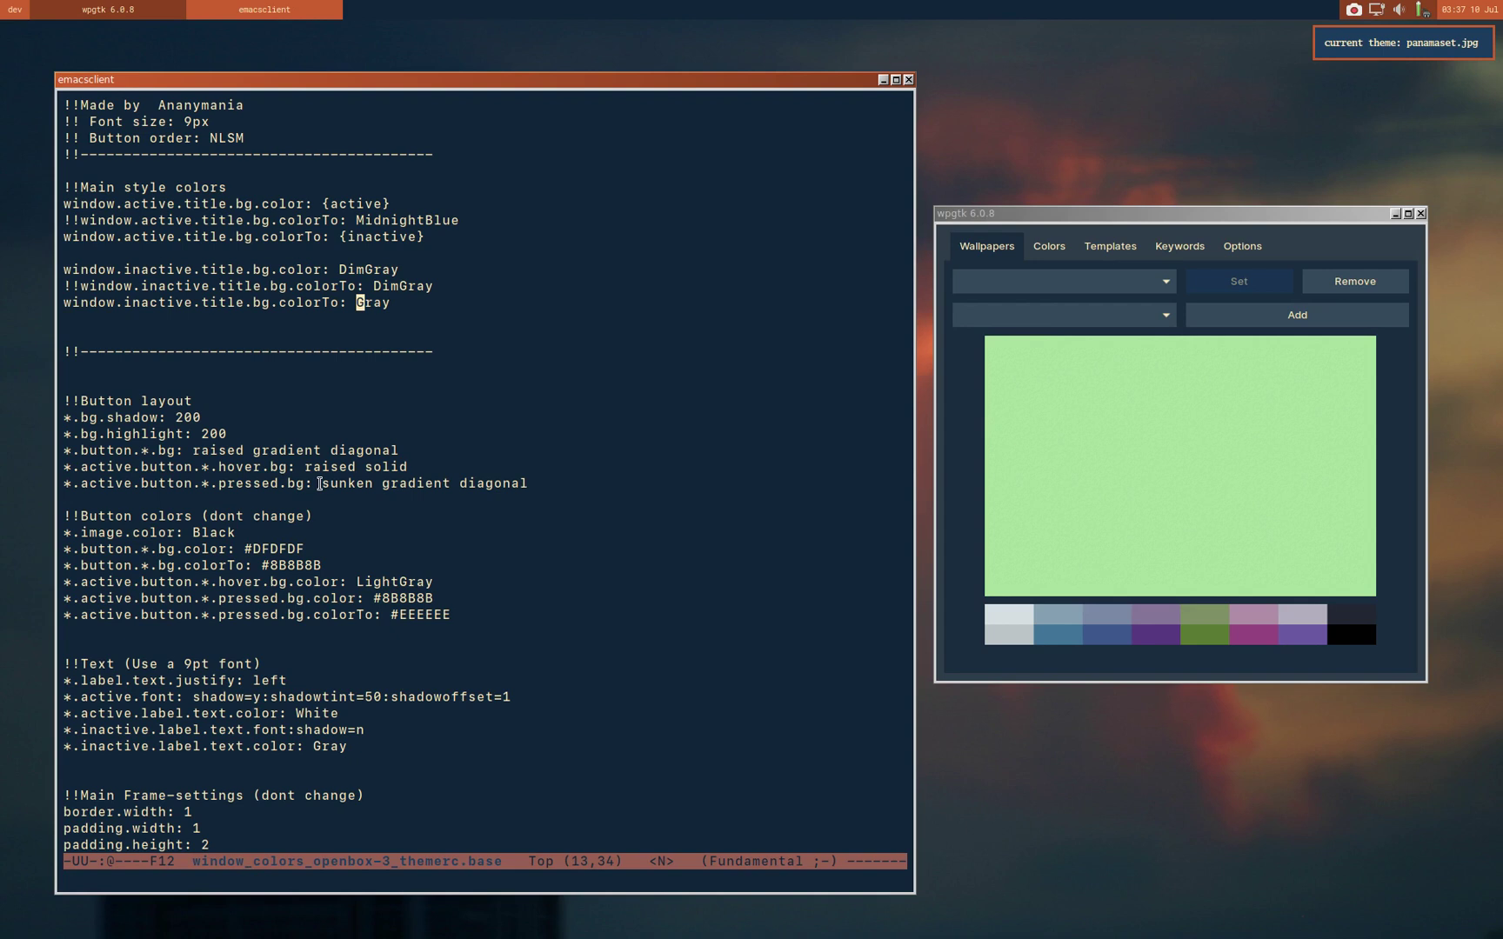